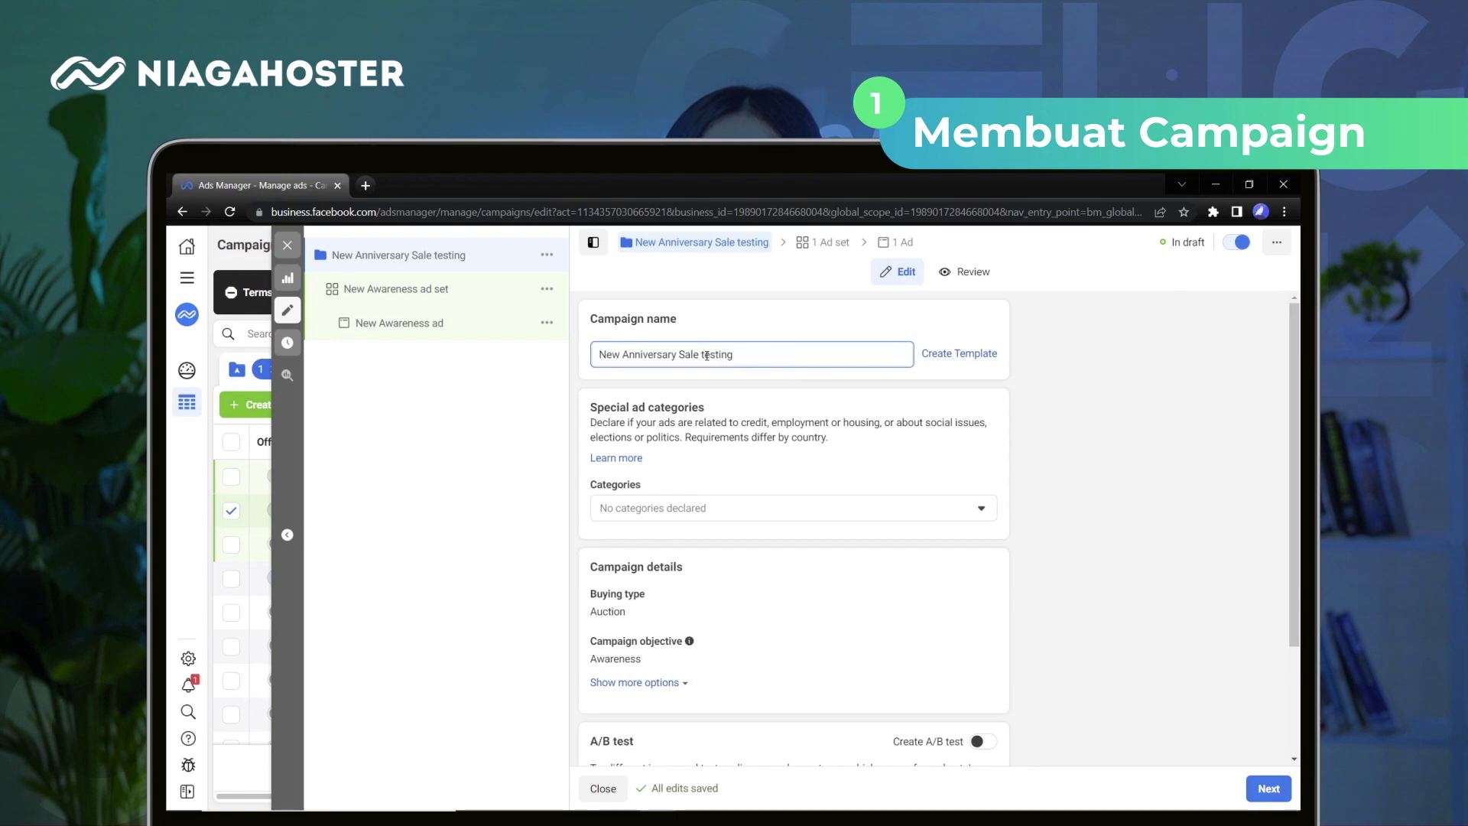
# - Examine the special ad categories and the campaign objective options, leaving the categories undeclared and the objective at Awareness
pyautogui.scroll(-1, 1068, 497)
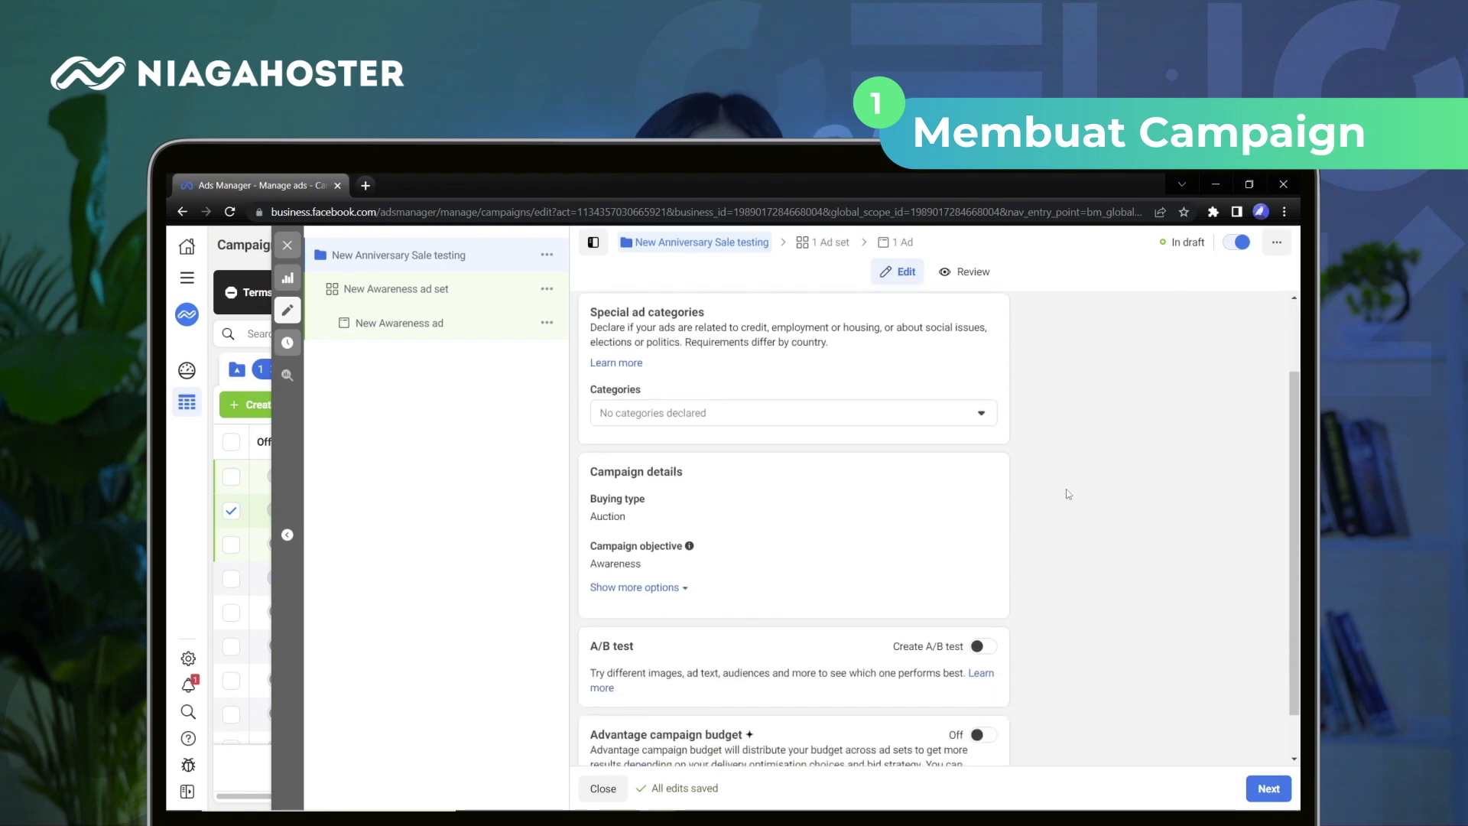
pyautogui.click(986, 420)
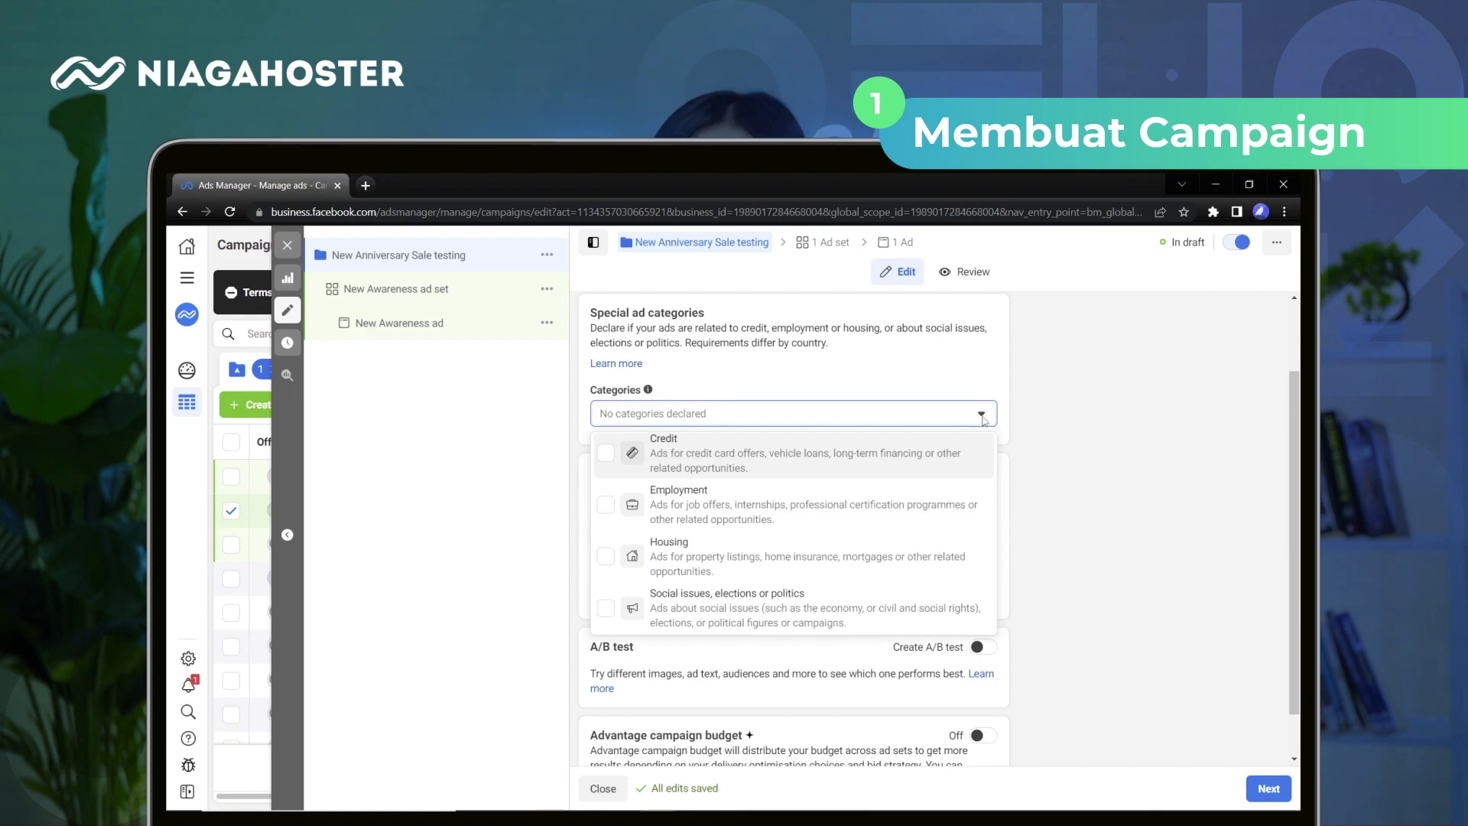
pyautogui.click(982, 415)
pyautogui.scroll(-1, 772, 506)
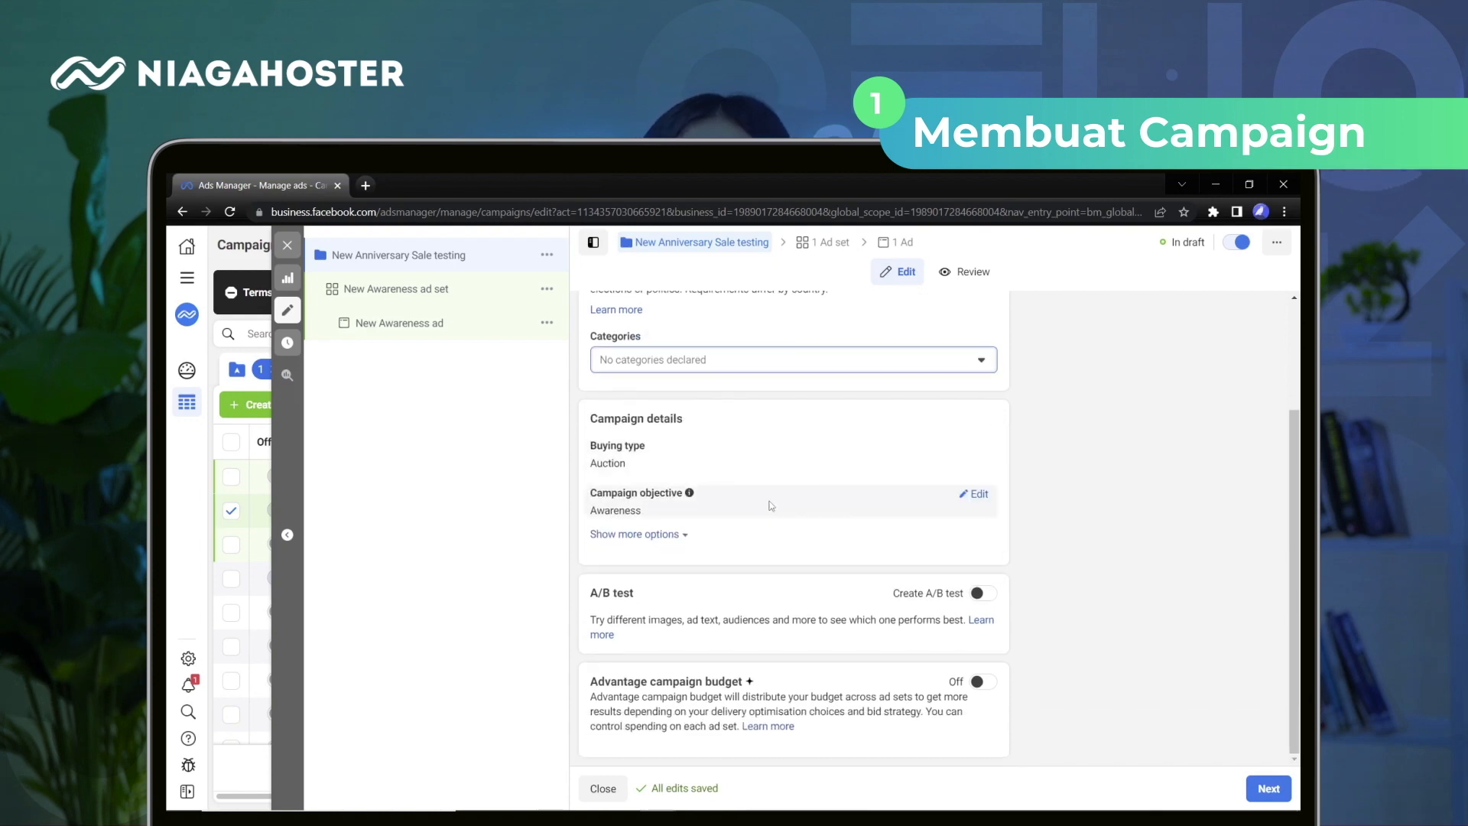
pyautogui.click(978, 494)
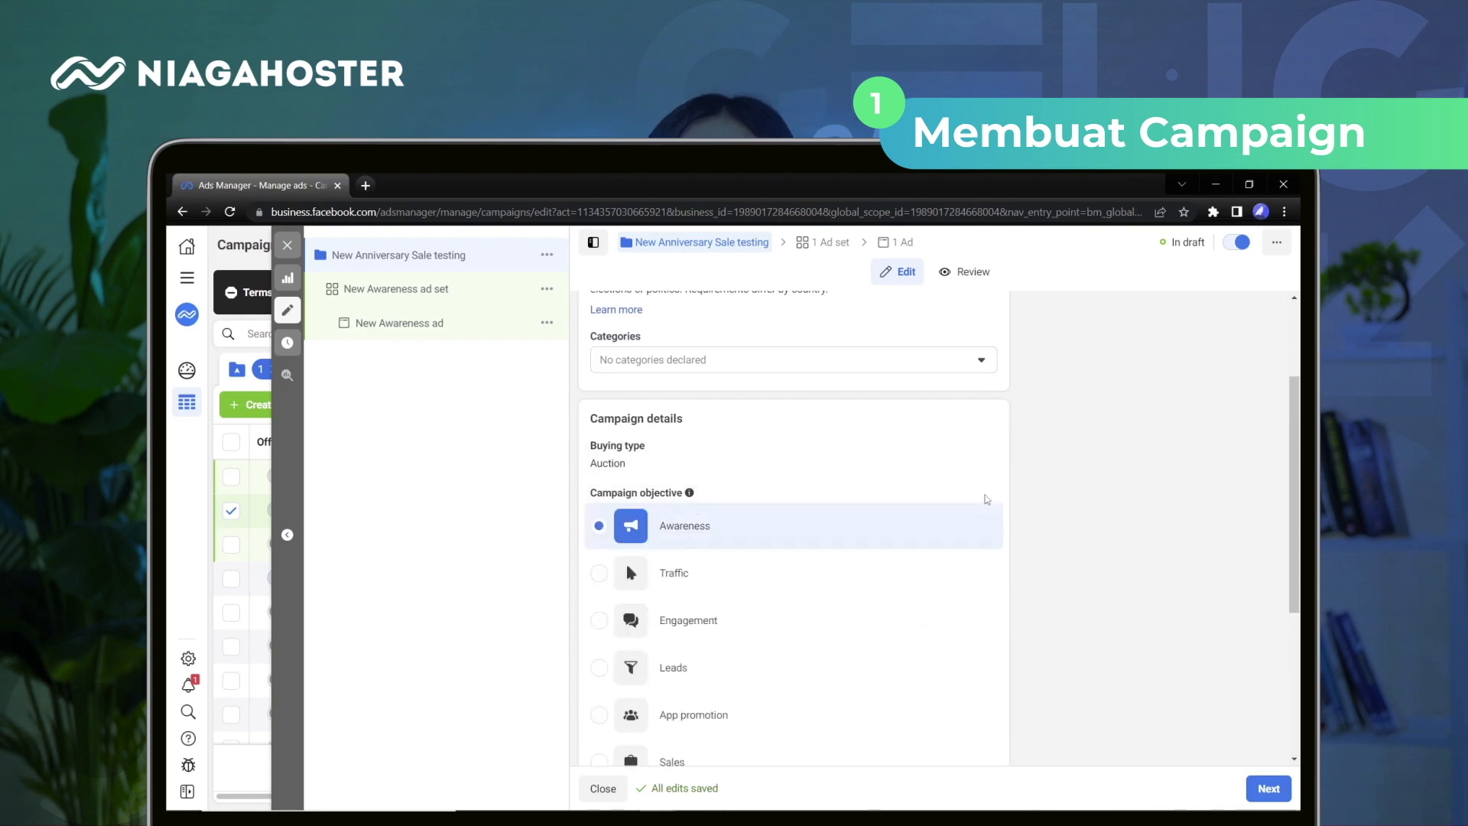
pyautogui.scroll(-2, 902, 656)
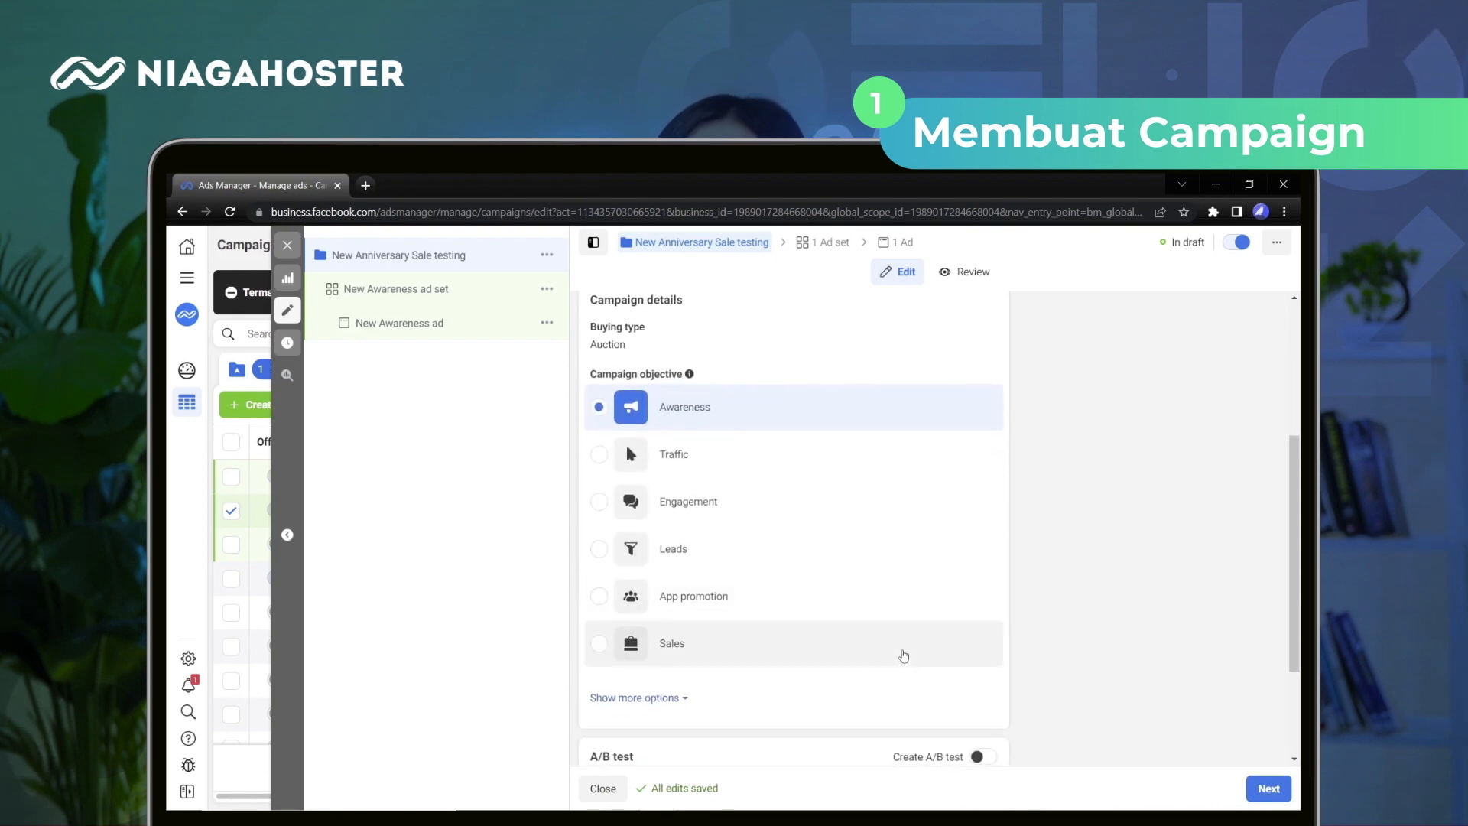
pyautogui.scroll(-1, 903, 655)
pyautogui.scroll(-1, 903, 655)
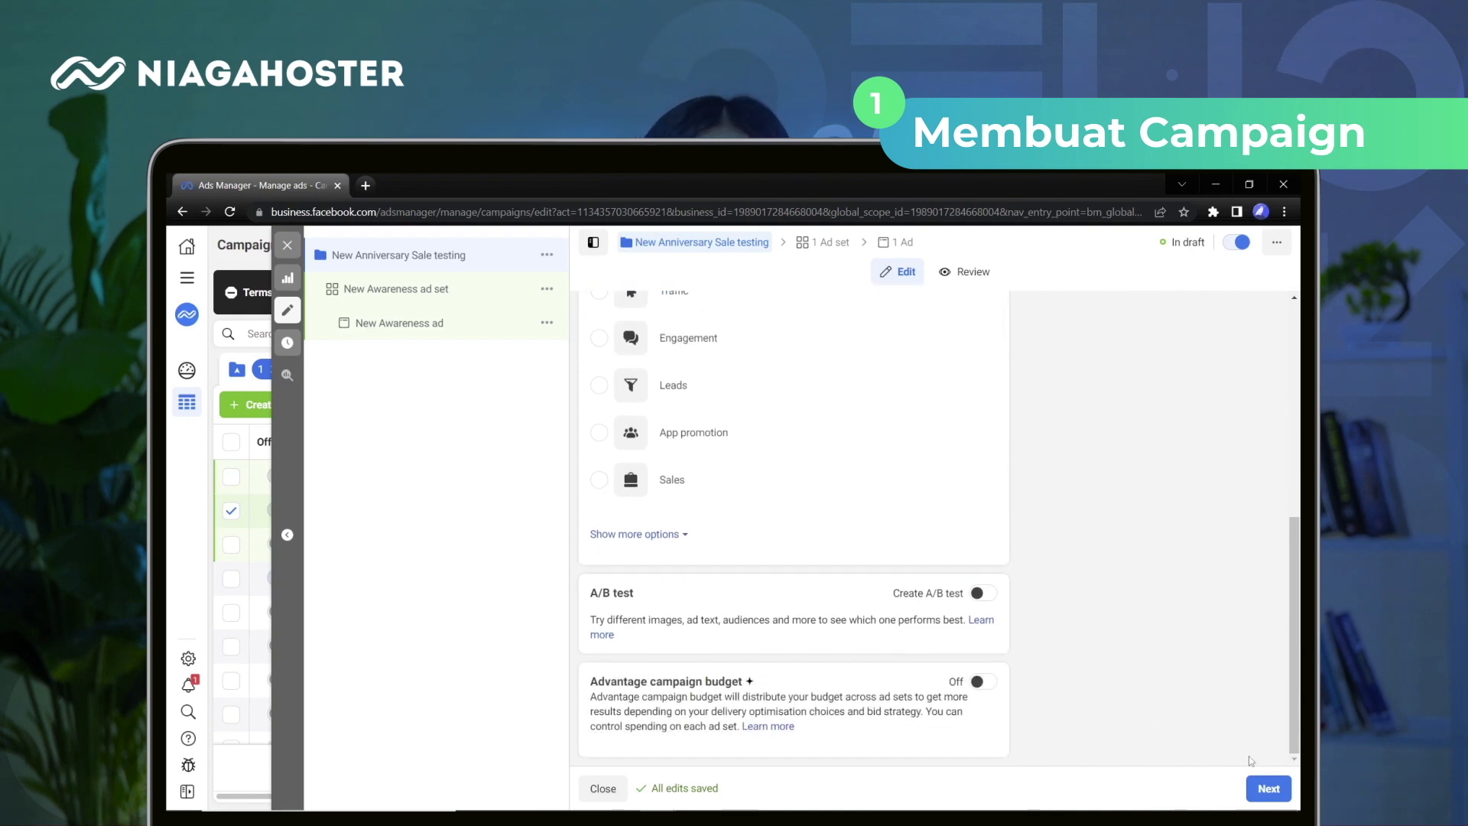
# - Continue to the ad set level and name the ad set "Anniversary Sale Testing"
pyautogui.click(1289, 795)
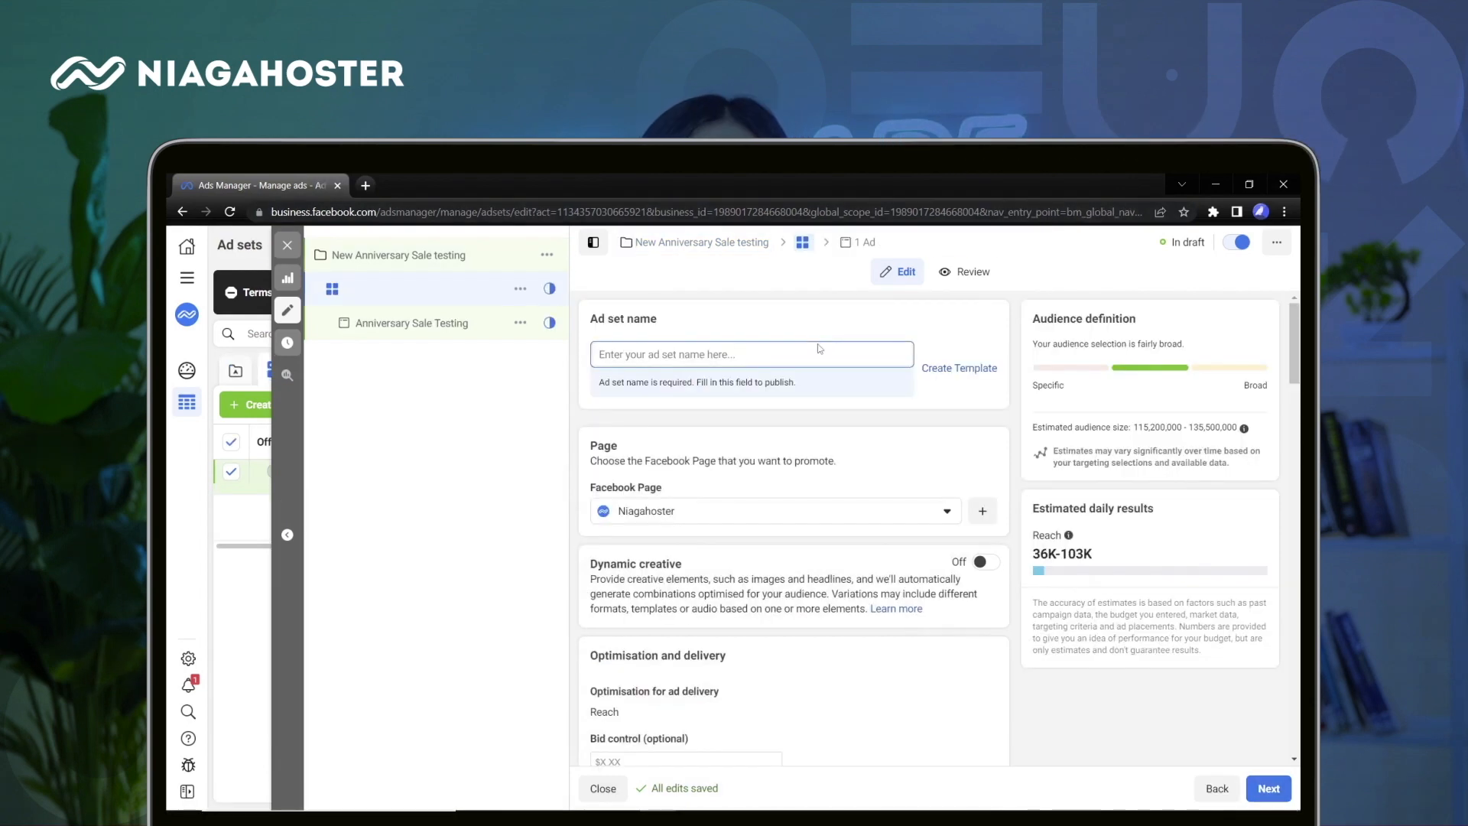
pyautogui.write('Anniversary Sale Testing')
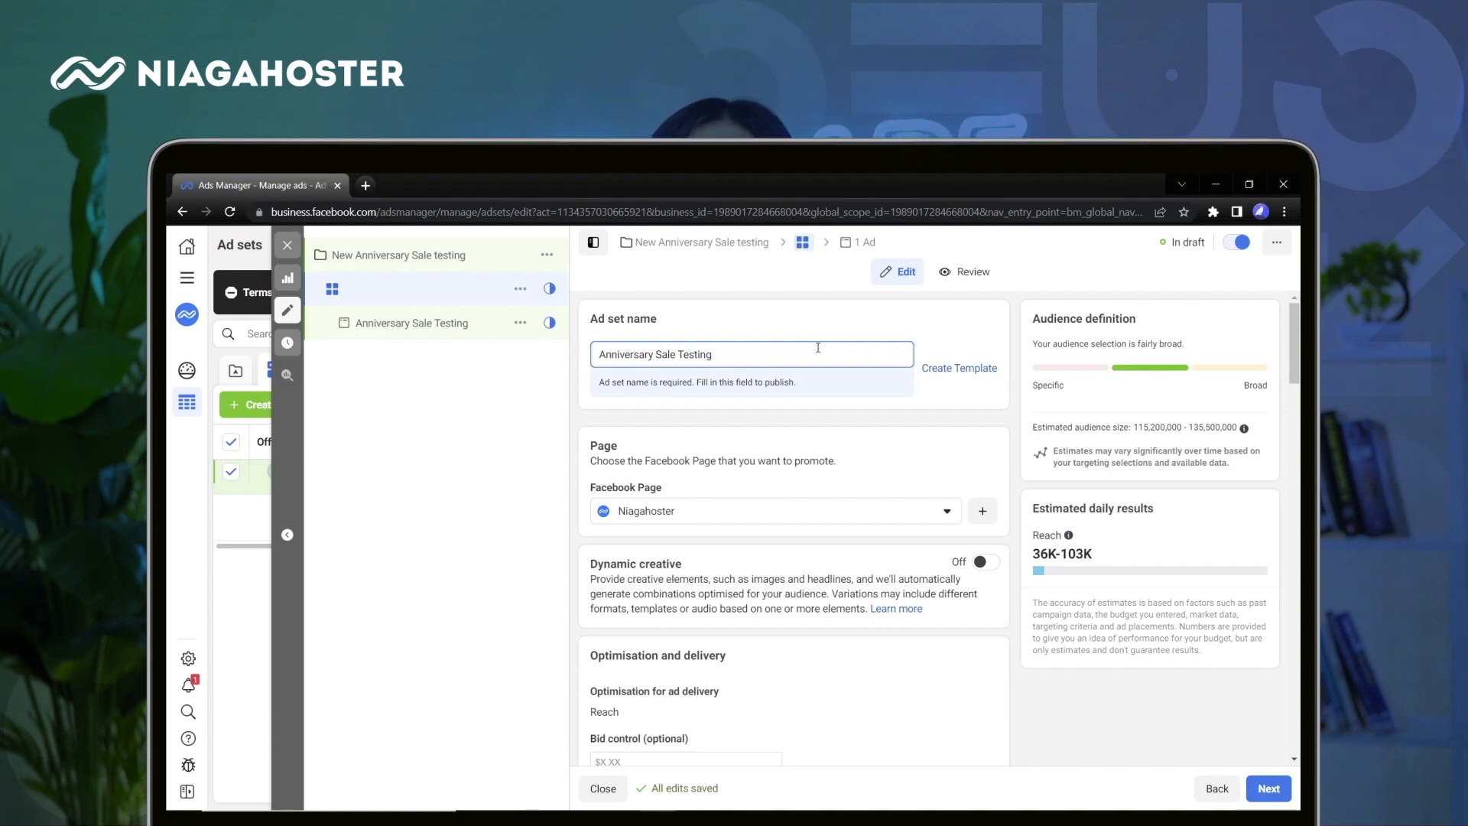
pyautogui.scroll(-2, 938, 521)
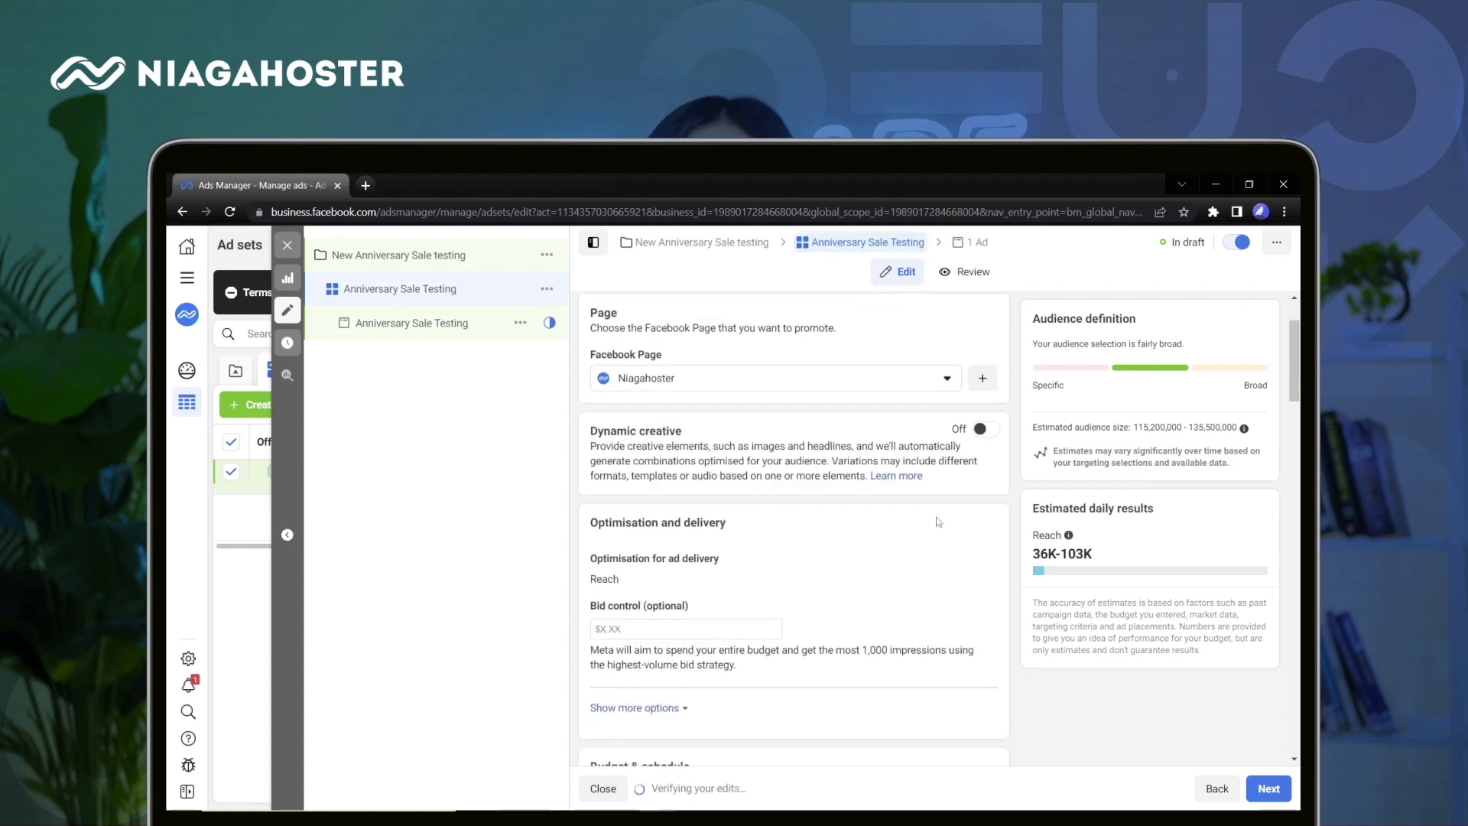
# - Open the explanation of dynamic creative for the ad set and read how creative elements are used
pyautogui.scroll(-1, 939, 521)
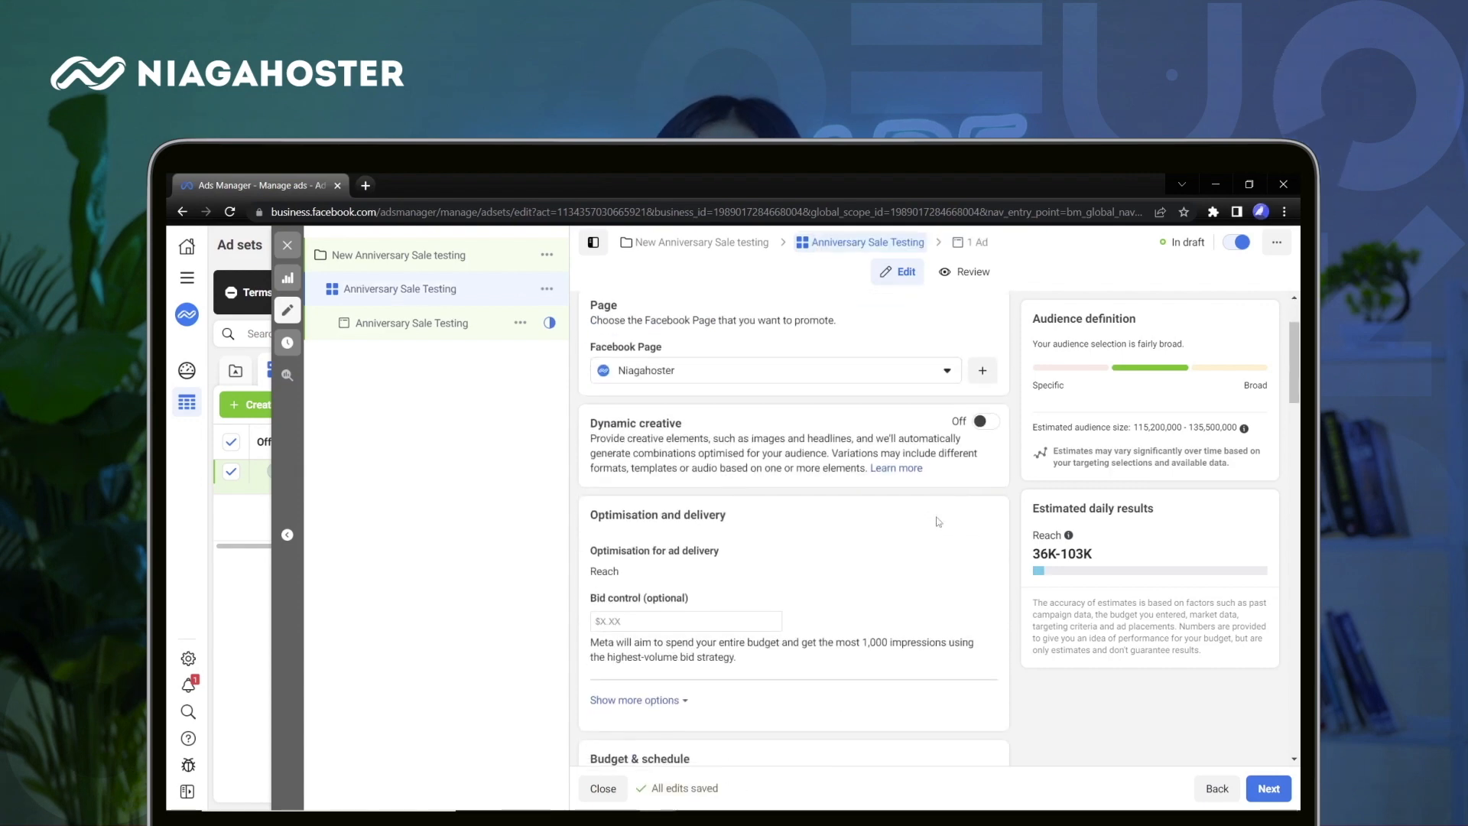
pyautogui.click(983, 416)
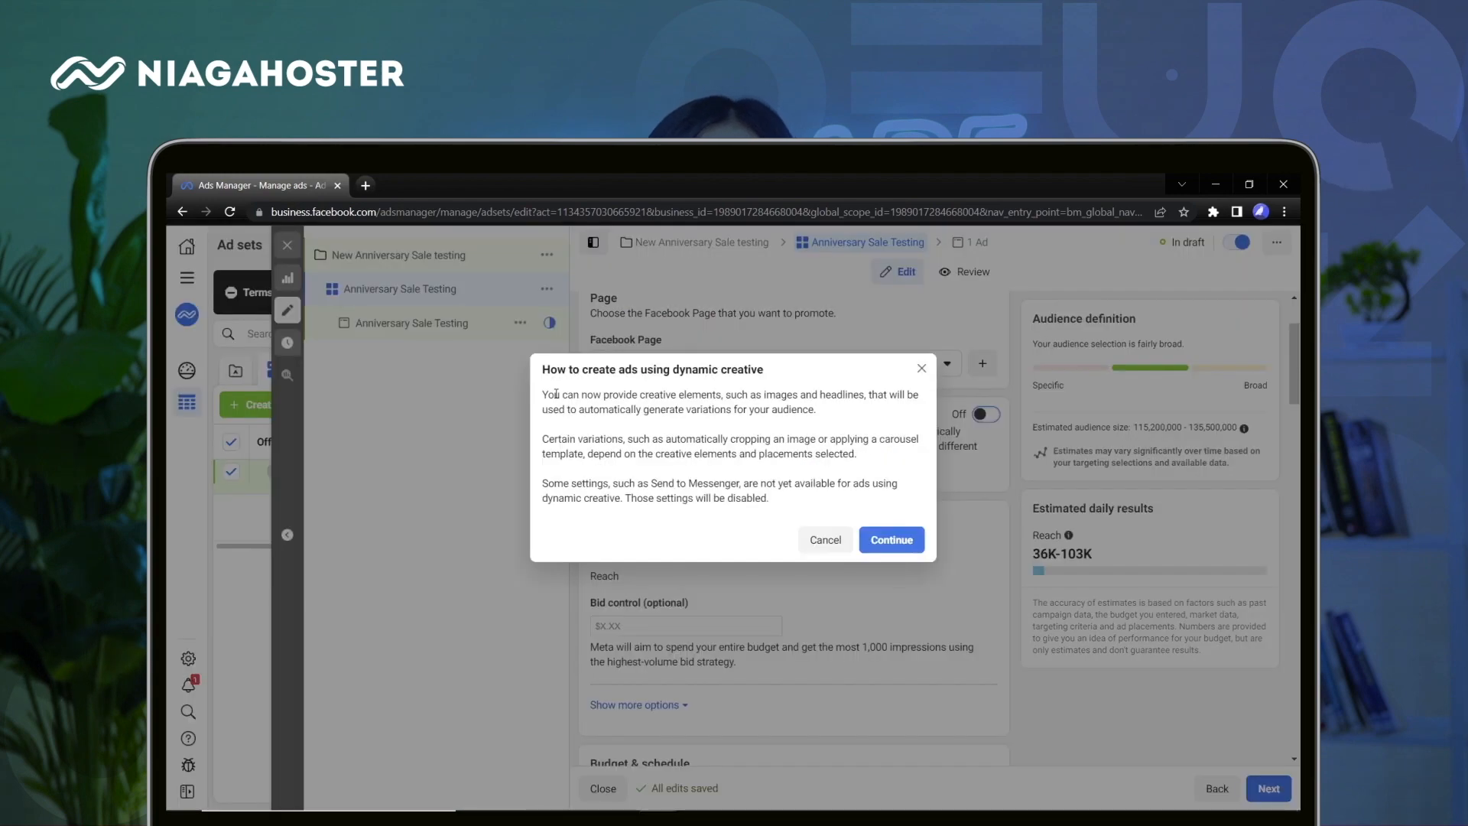
pyautogui.moveTo(542, 394); pyautogui.dragTo(817, 410)
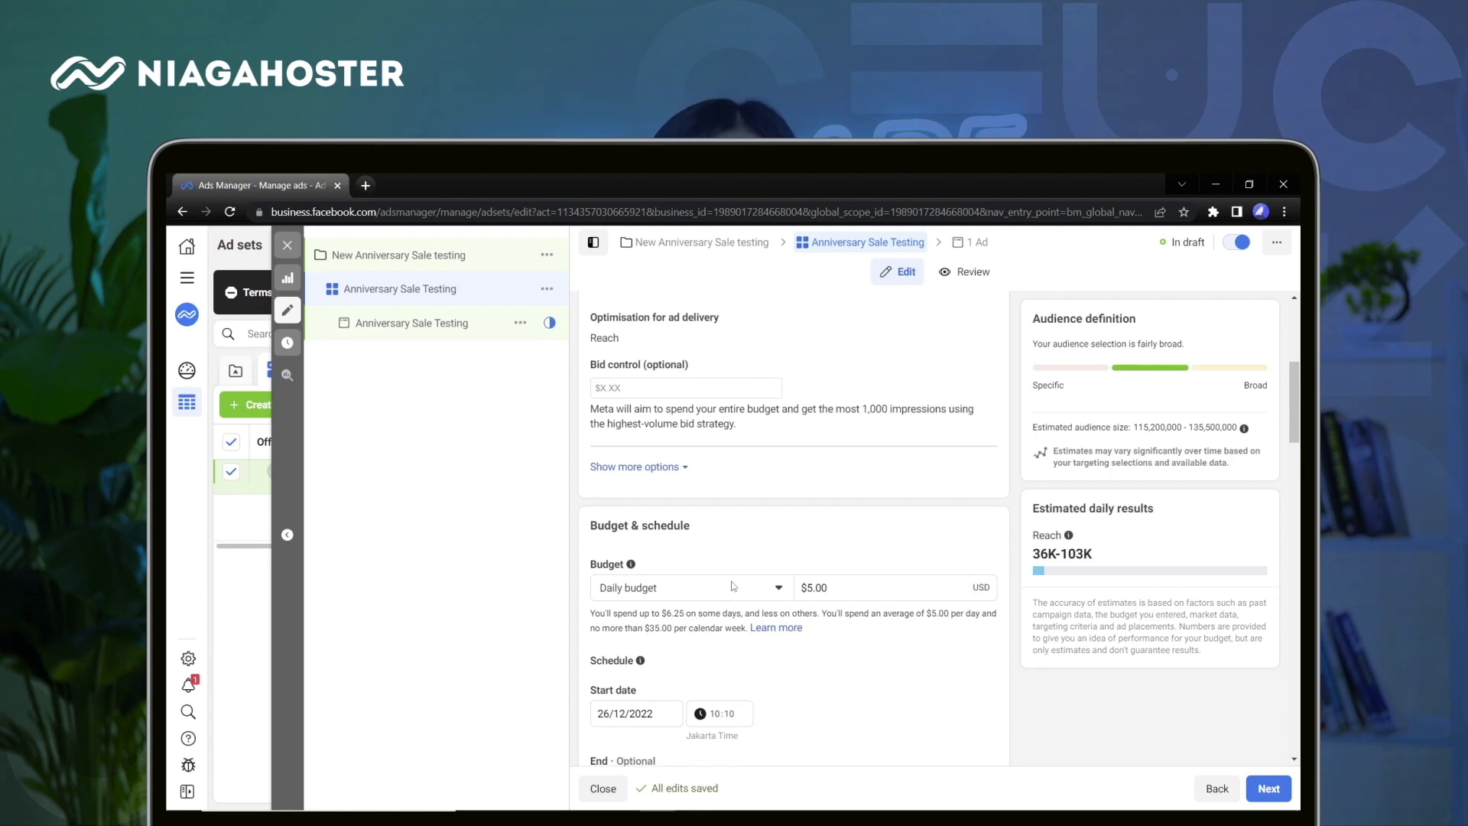
# - Try the Lifetime budget type for the ad set and return it to Daily budget
pyautogui.click(731, 587)
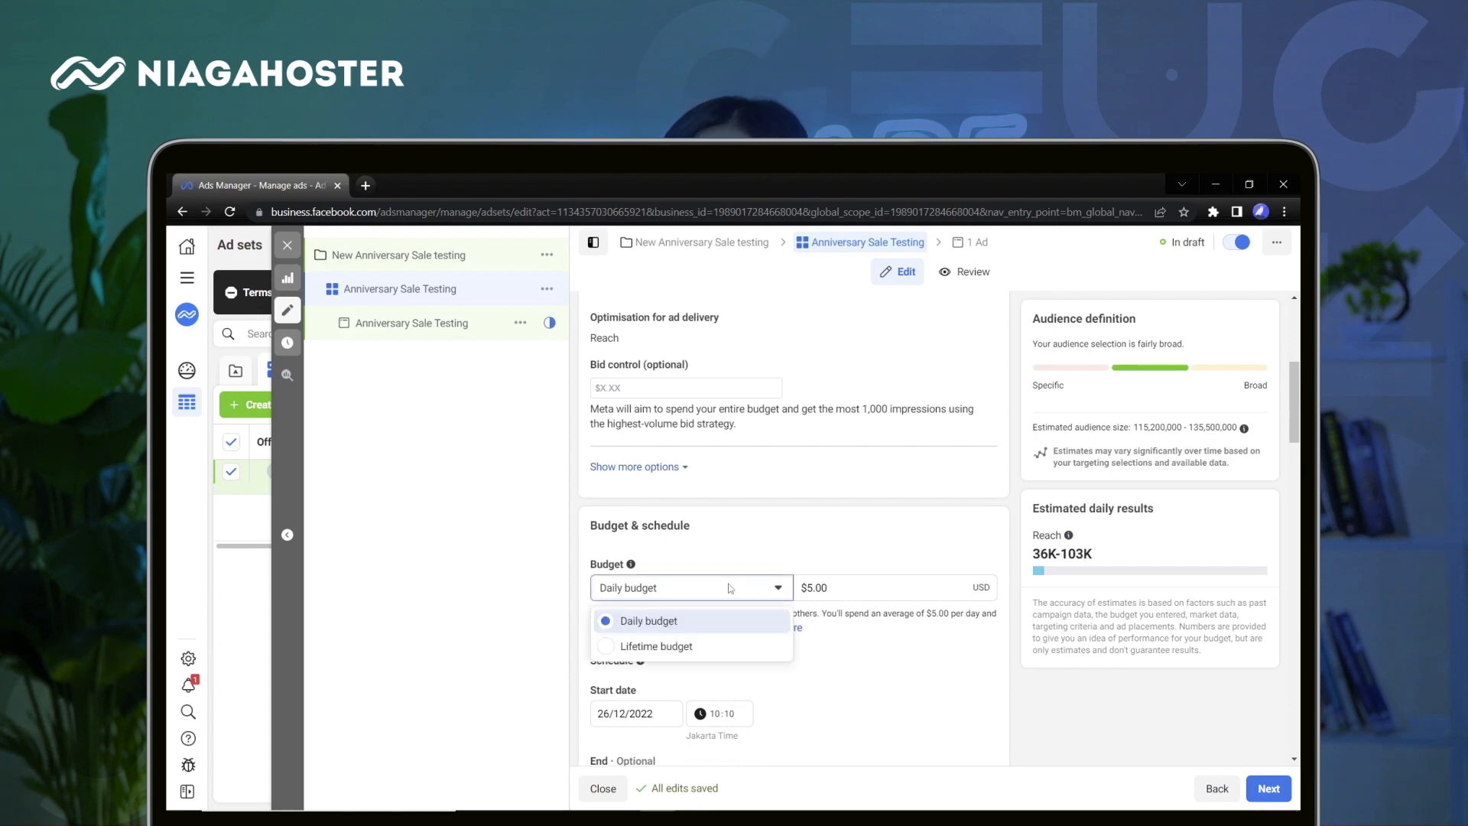
pyautogui.scroll(-1, 730, 588)
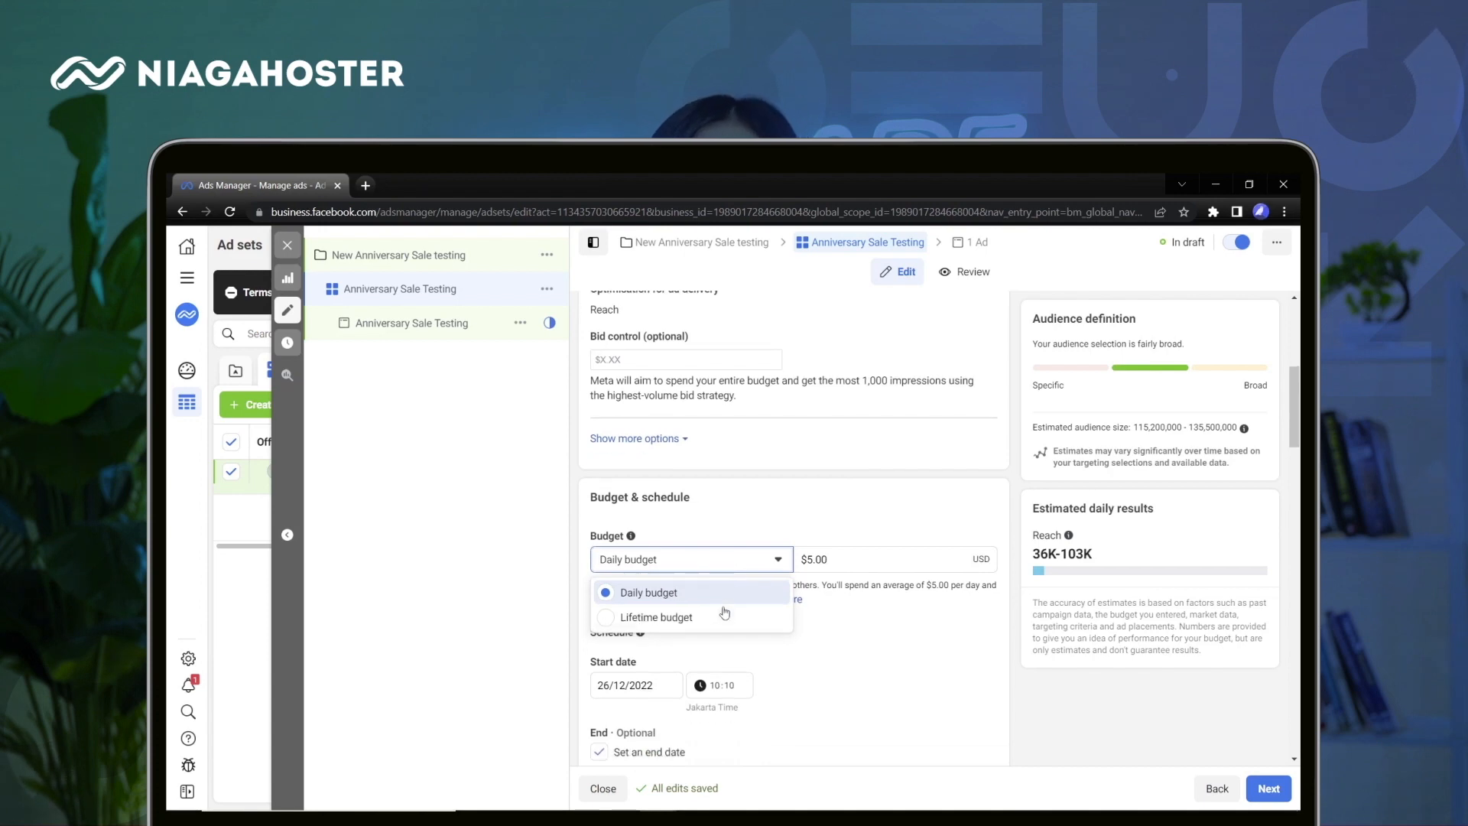
pyautogui.click(724, 618)
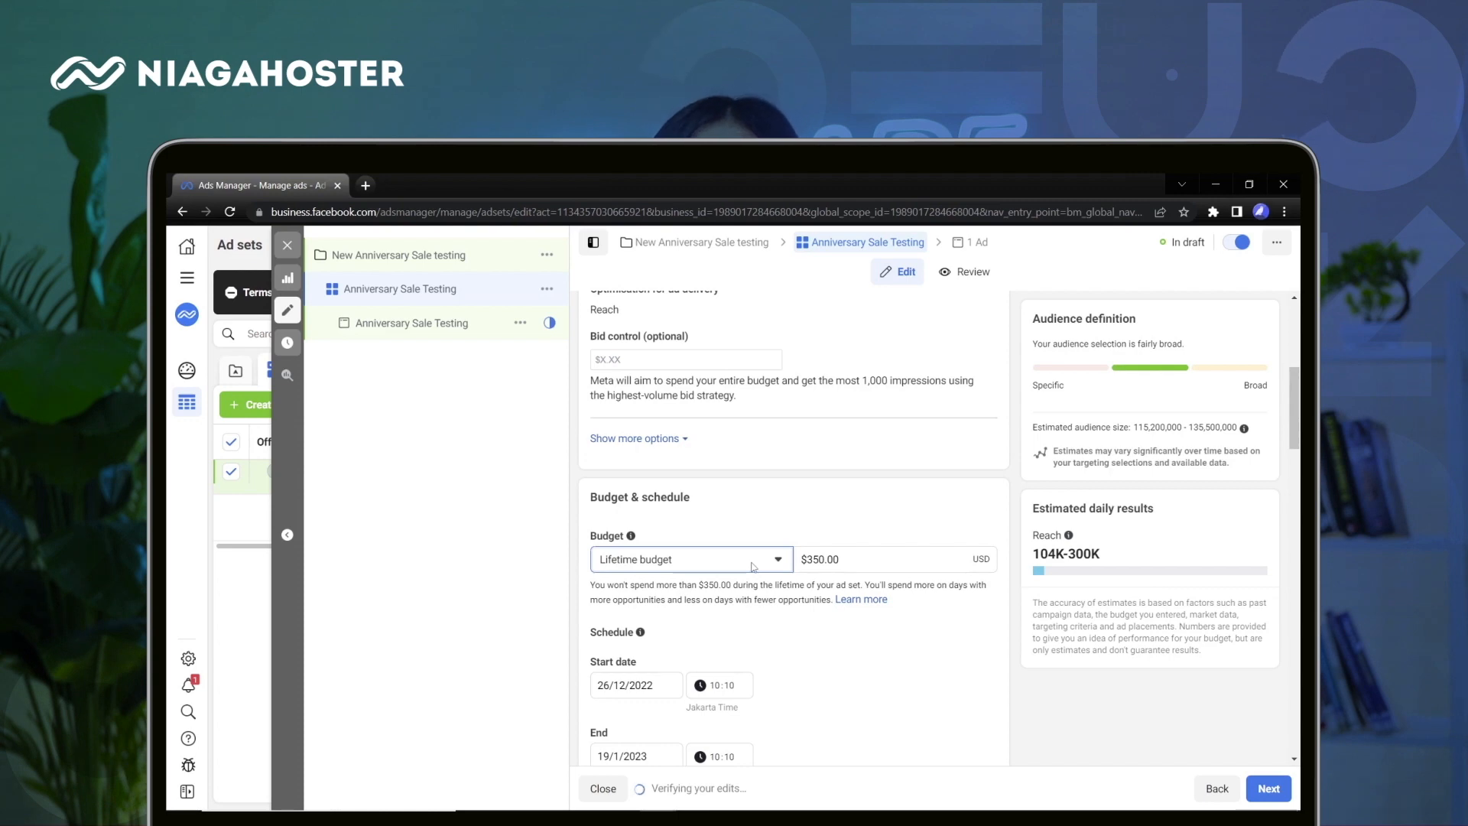
pyautogui.click(753, 564)
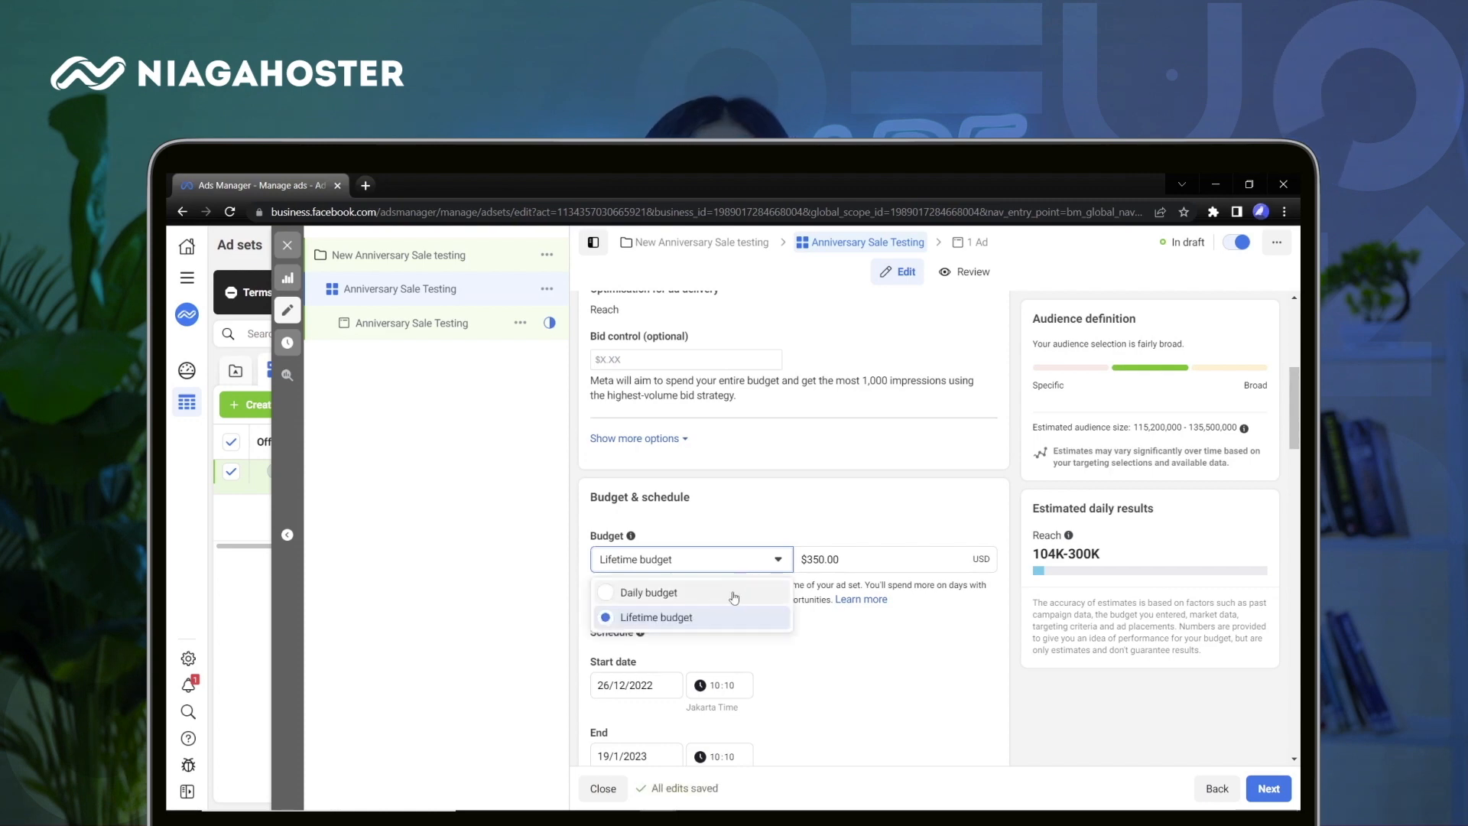
pyautogui.click(734, 595)
# - Look over the ad set's schedule settings and the start of its audience section
pyautogui.scroll(-3, 688, 589)
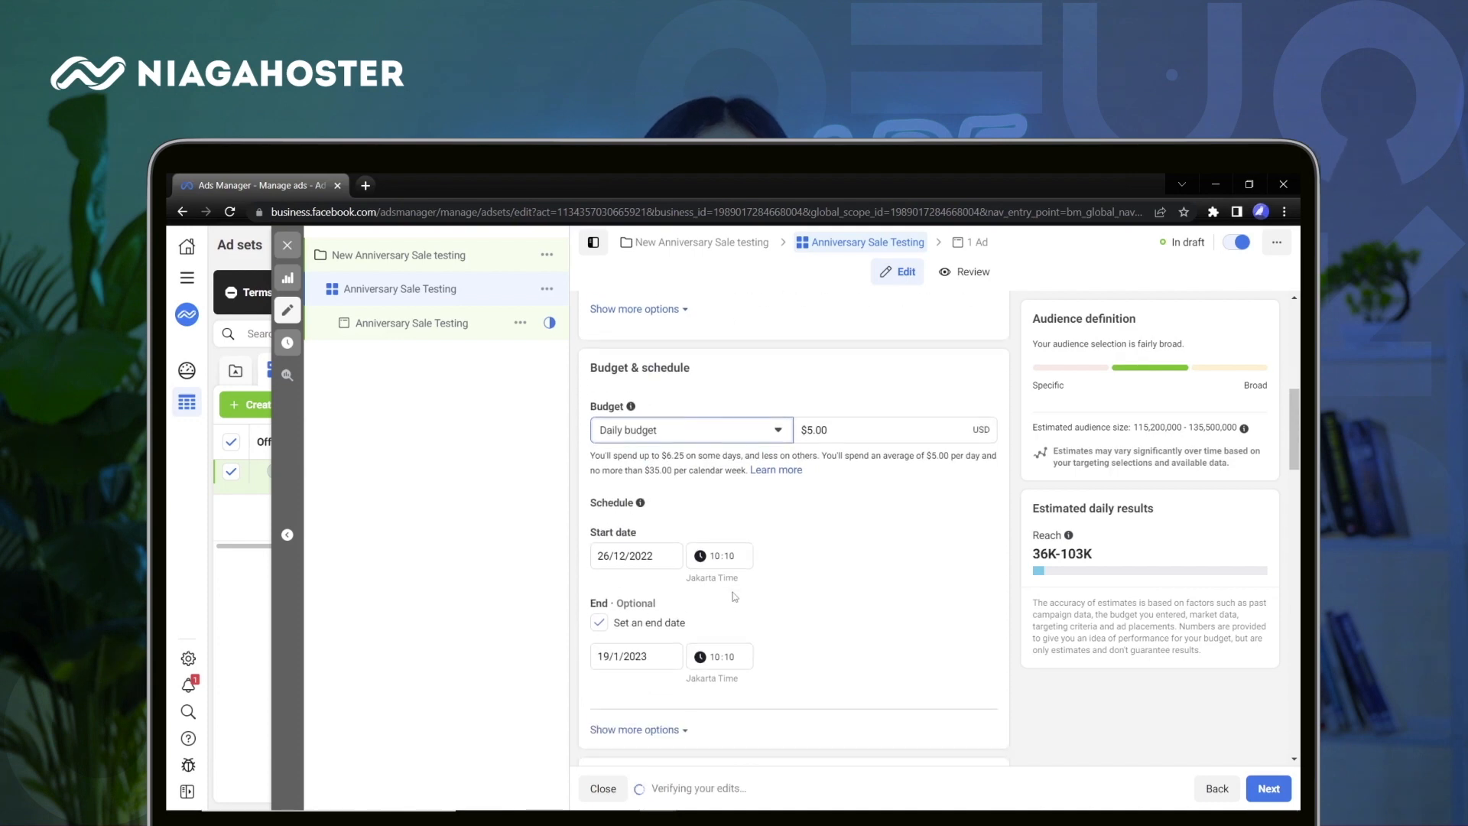
pyautogui.click(629, 547)
pyautogui.click(657, 698)
pyautogui.scroll(-4, 812, 623)
pyautogui.scroll(-2, 812, 621)
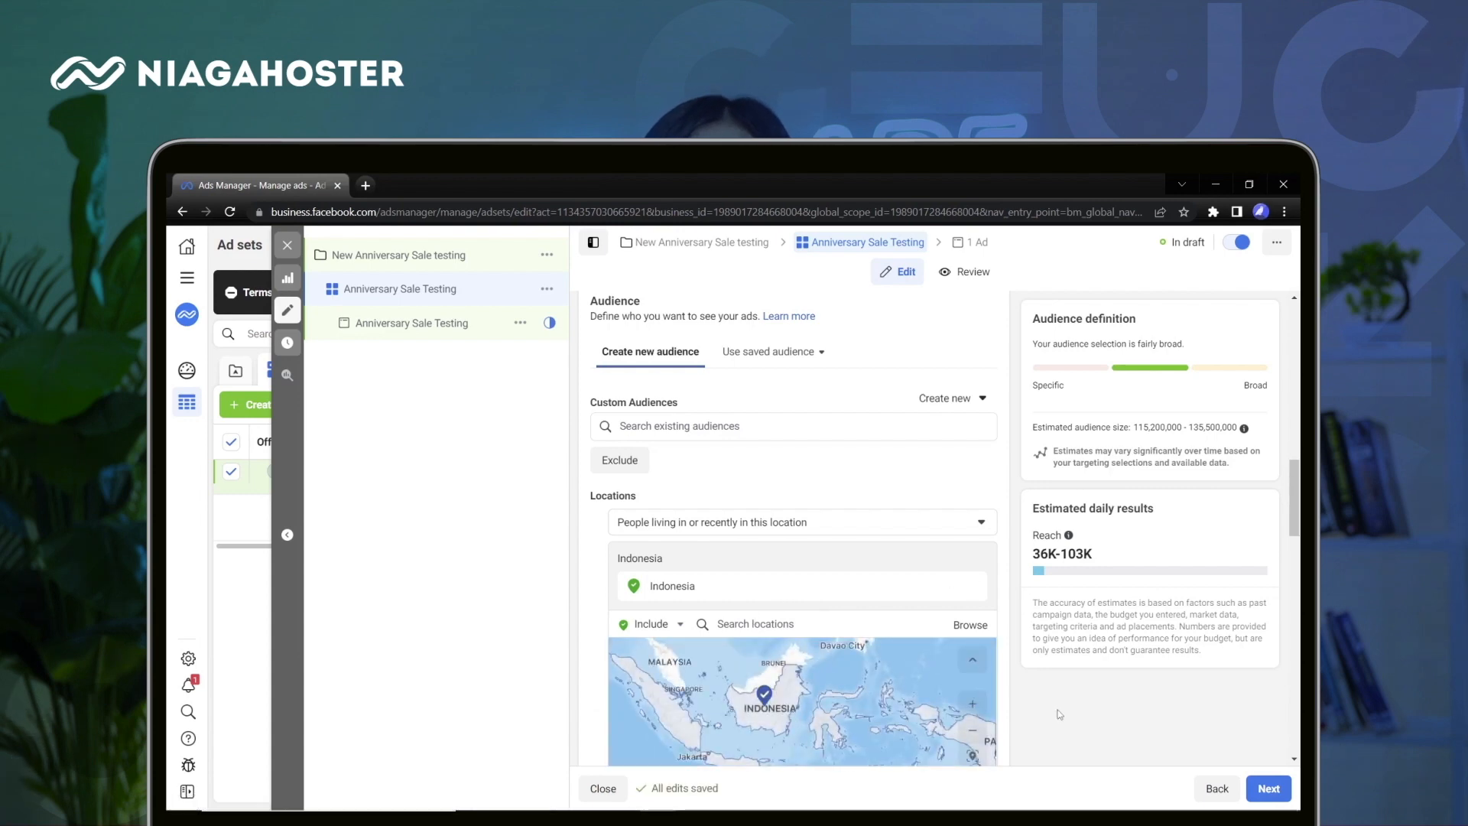
# - Set the maximum age of the ad set's audience to 50
pyautogui.scroll(-4, 764, 593)
pyautogui.click(696, 581)
pyautogui.scroll(4, 694, 650)
pyautogui.click(694, 643)
# - Browse the suggested interests for the audience's detailed targeting without adding any
pyautogui.scroll(-1, 847, 614)
pyautogui.click(921, 614)
pyautogui.scroll(-2, 855, 682)
pyautogui.scroll(-2, 856, 682)
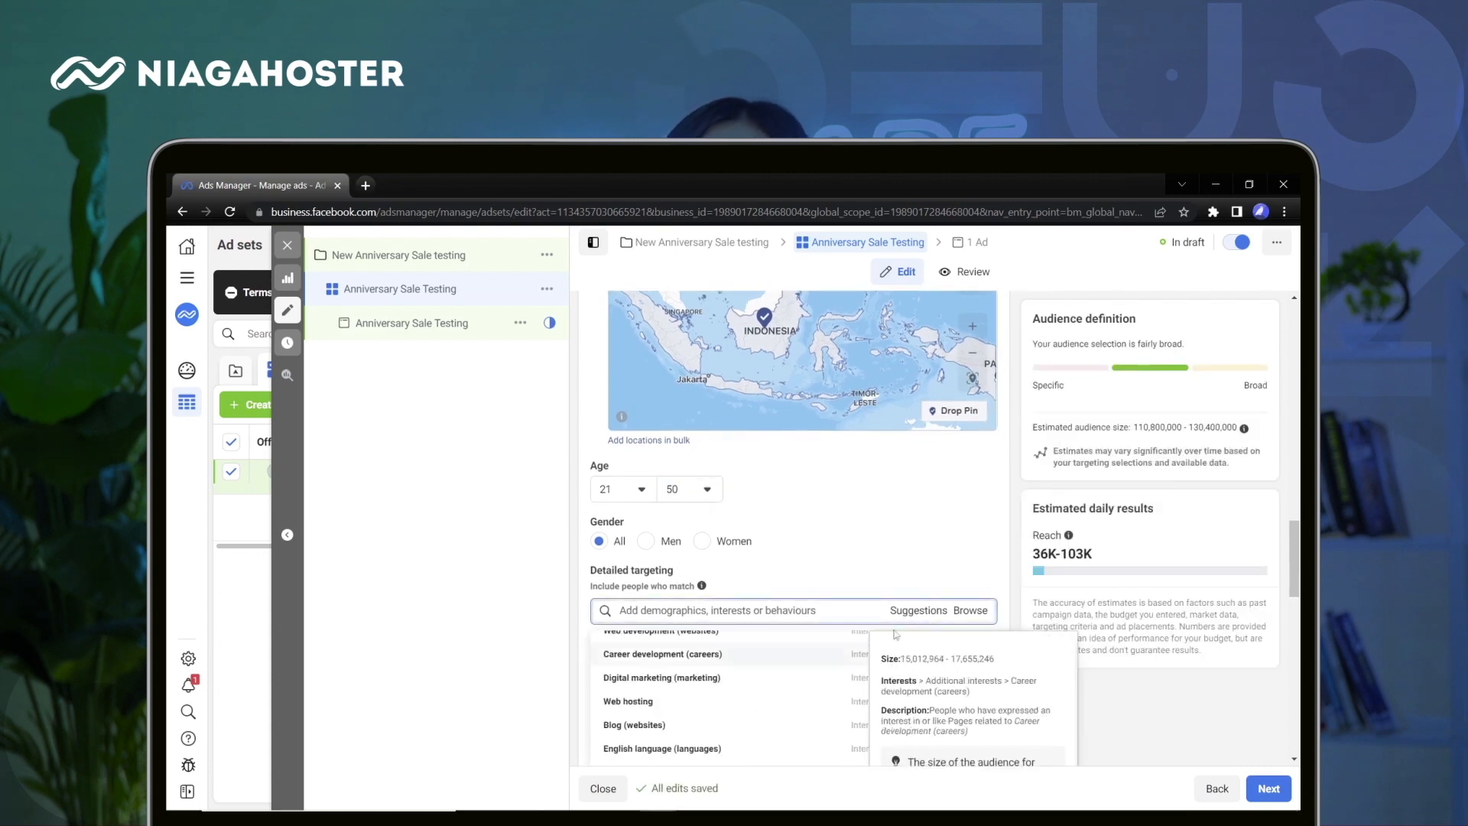
pyautogui.click(929, 603)
pyautogui.scroll(-3, 929, 604)
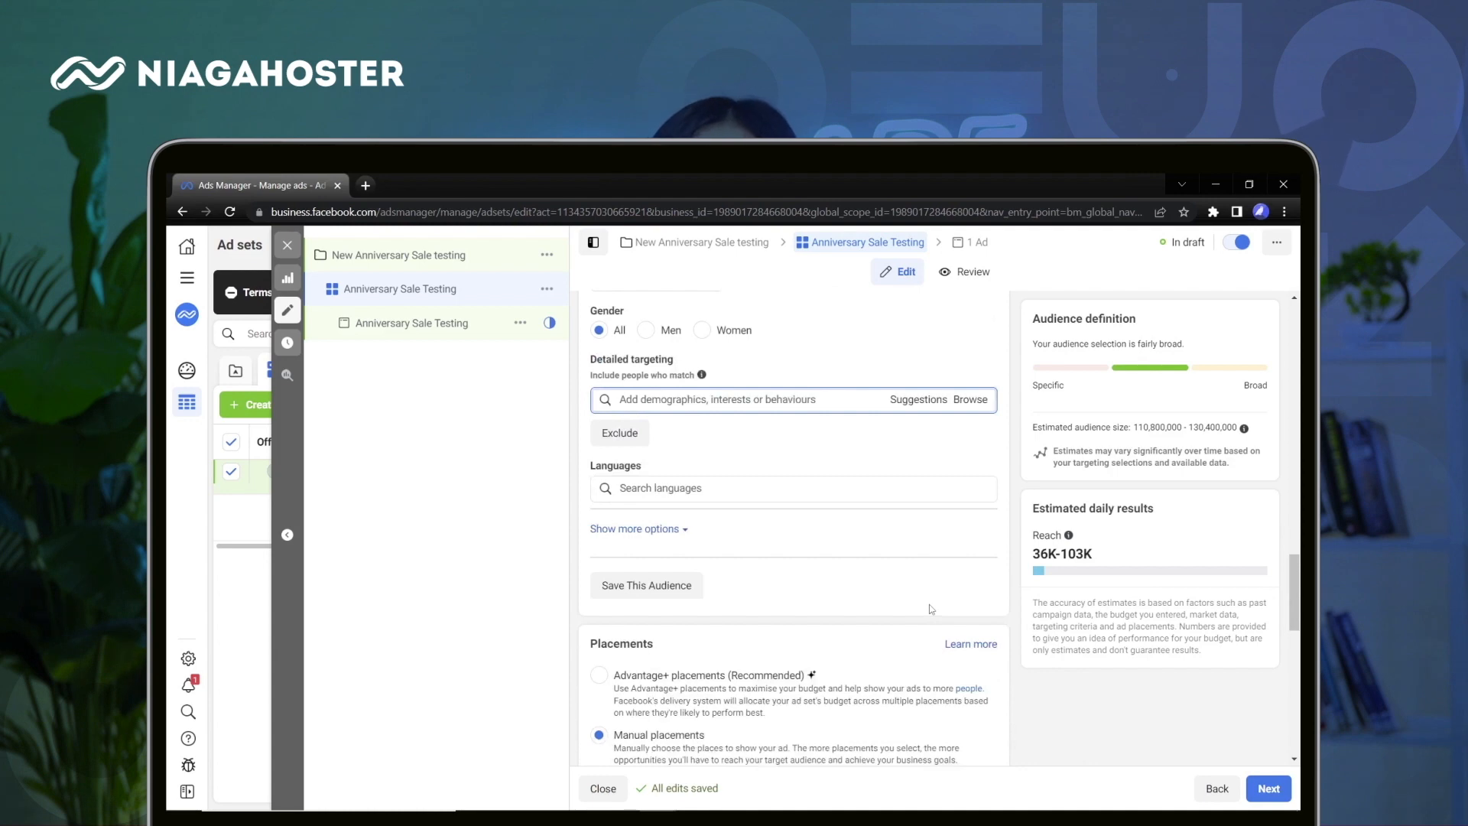
# - Try Advantage+ placements for the ad set and switch back to Manual placements
pyautogui.scroll(-3, 929, 604)
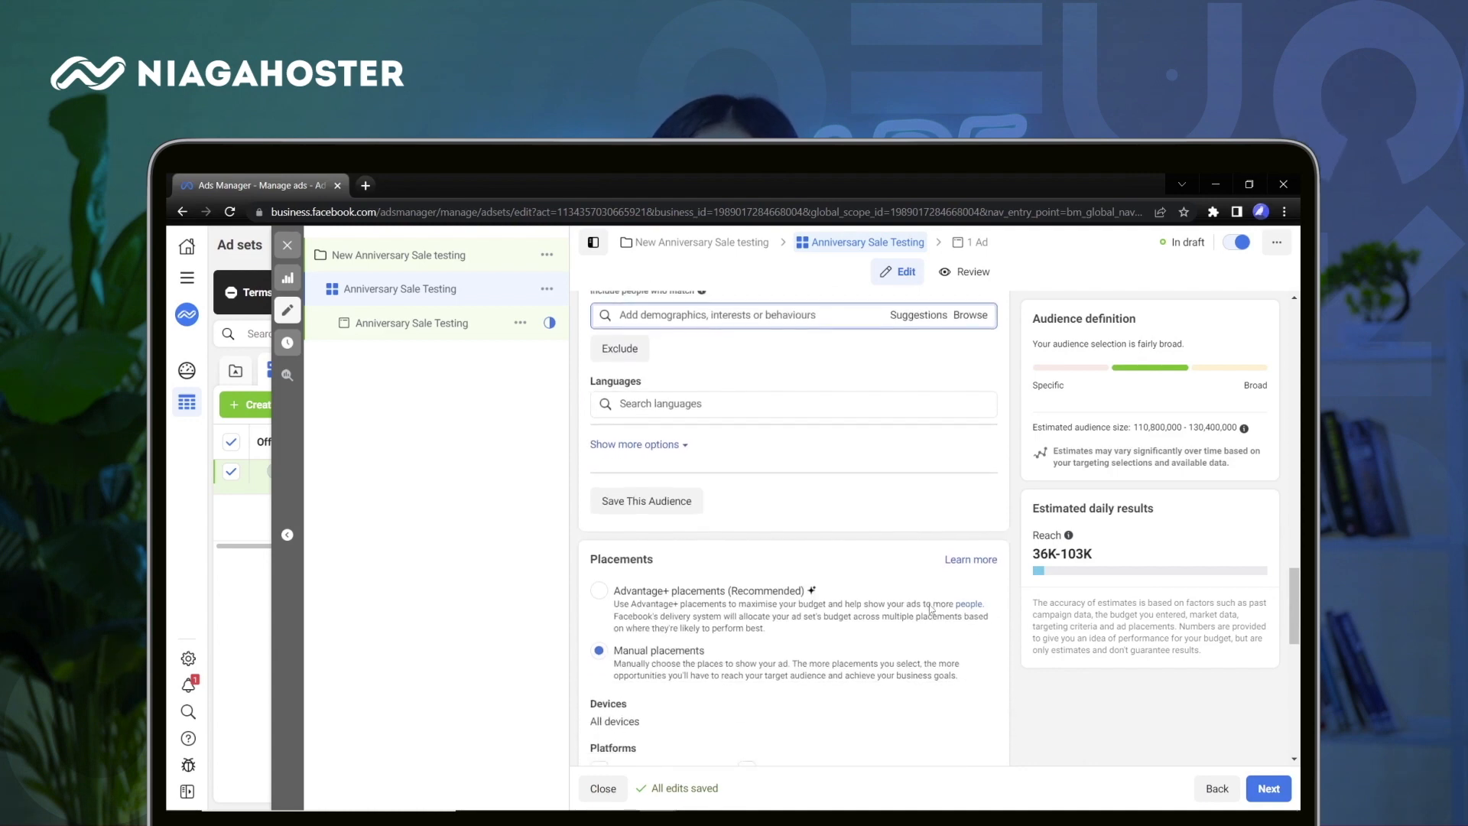
pyautogui.scroll(-1, 917, 604)
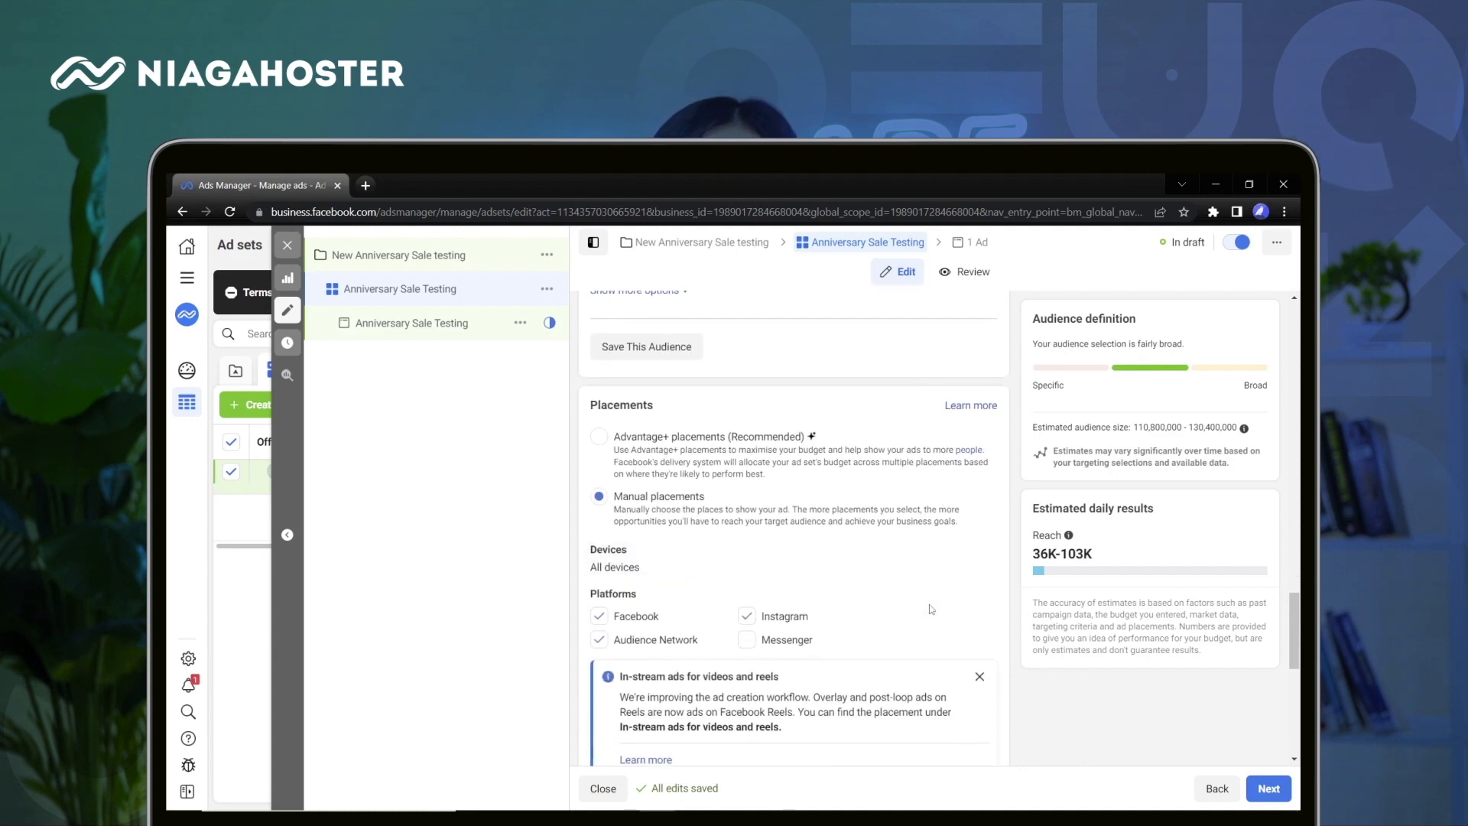
pyautogui.click(595, 440)
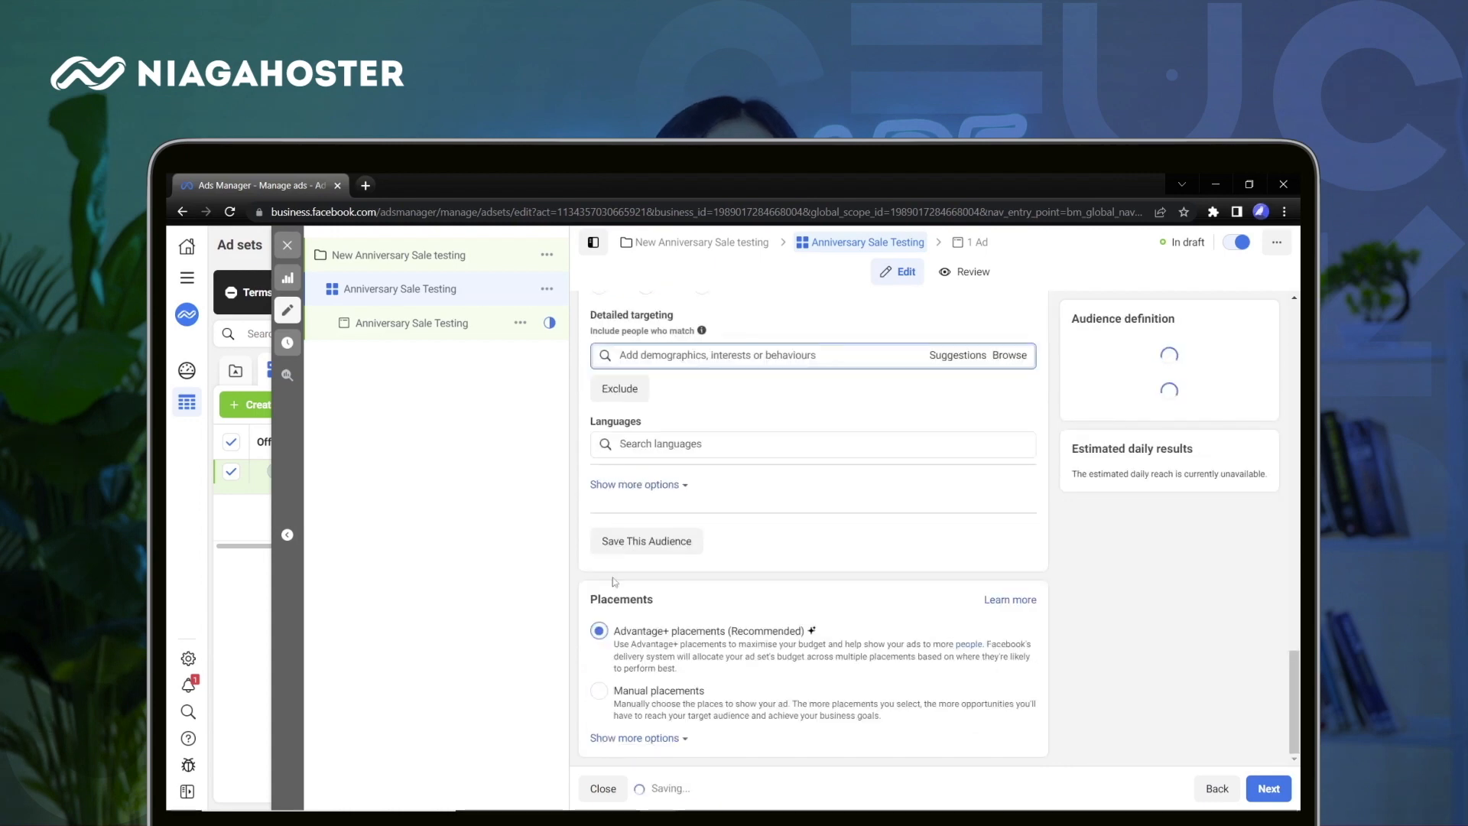
pyautogui.click(598, 690)
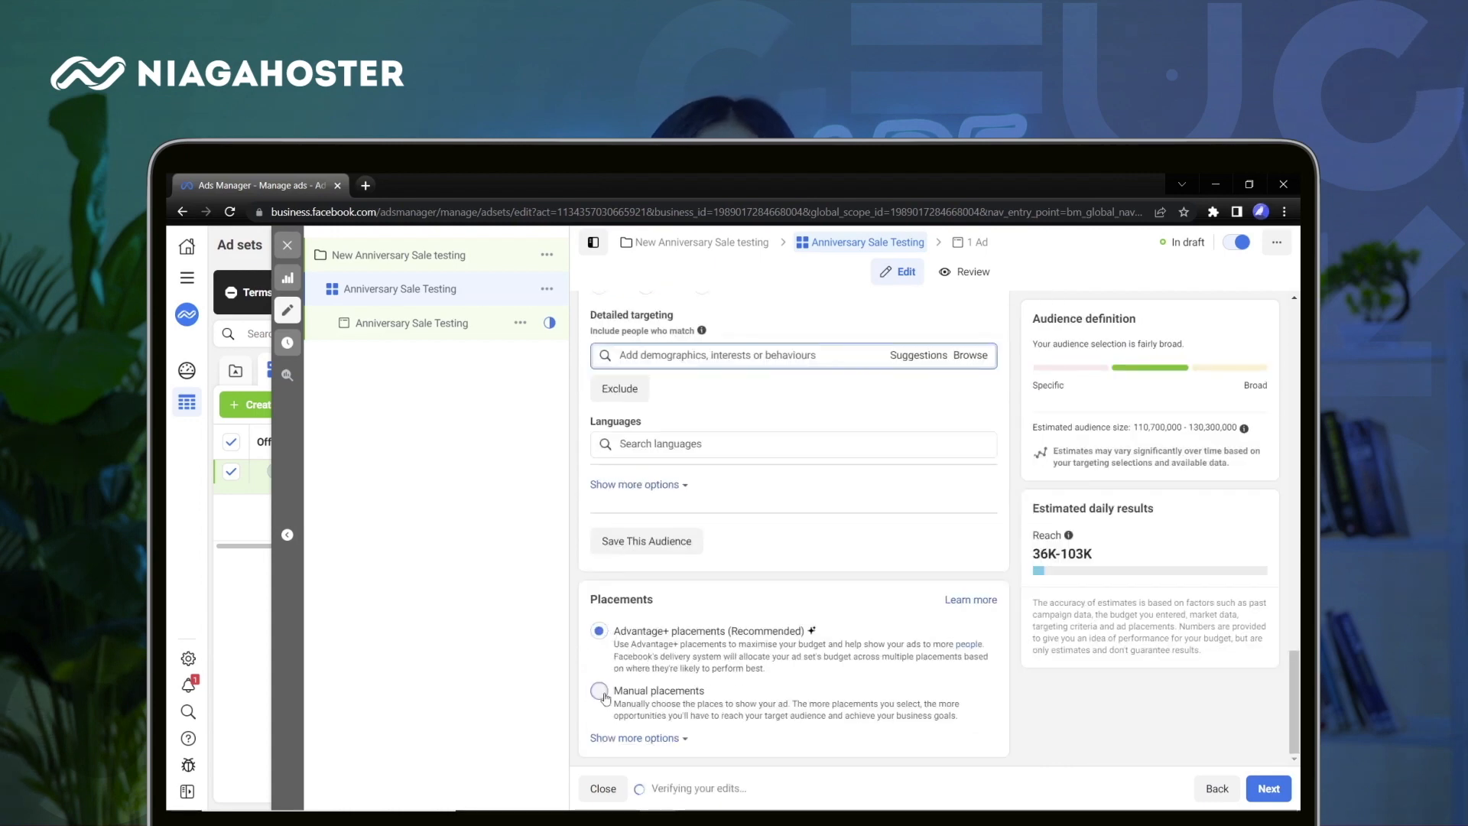
# - Exclude Facebook and Audience Network from the ad set's platforms, keeping only Instagram, and check the resulting placements
pyautogui.scroll(-4, 801, 648)
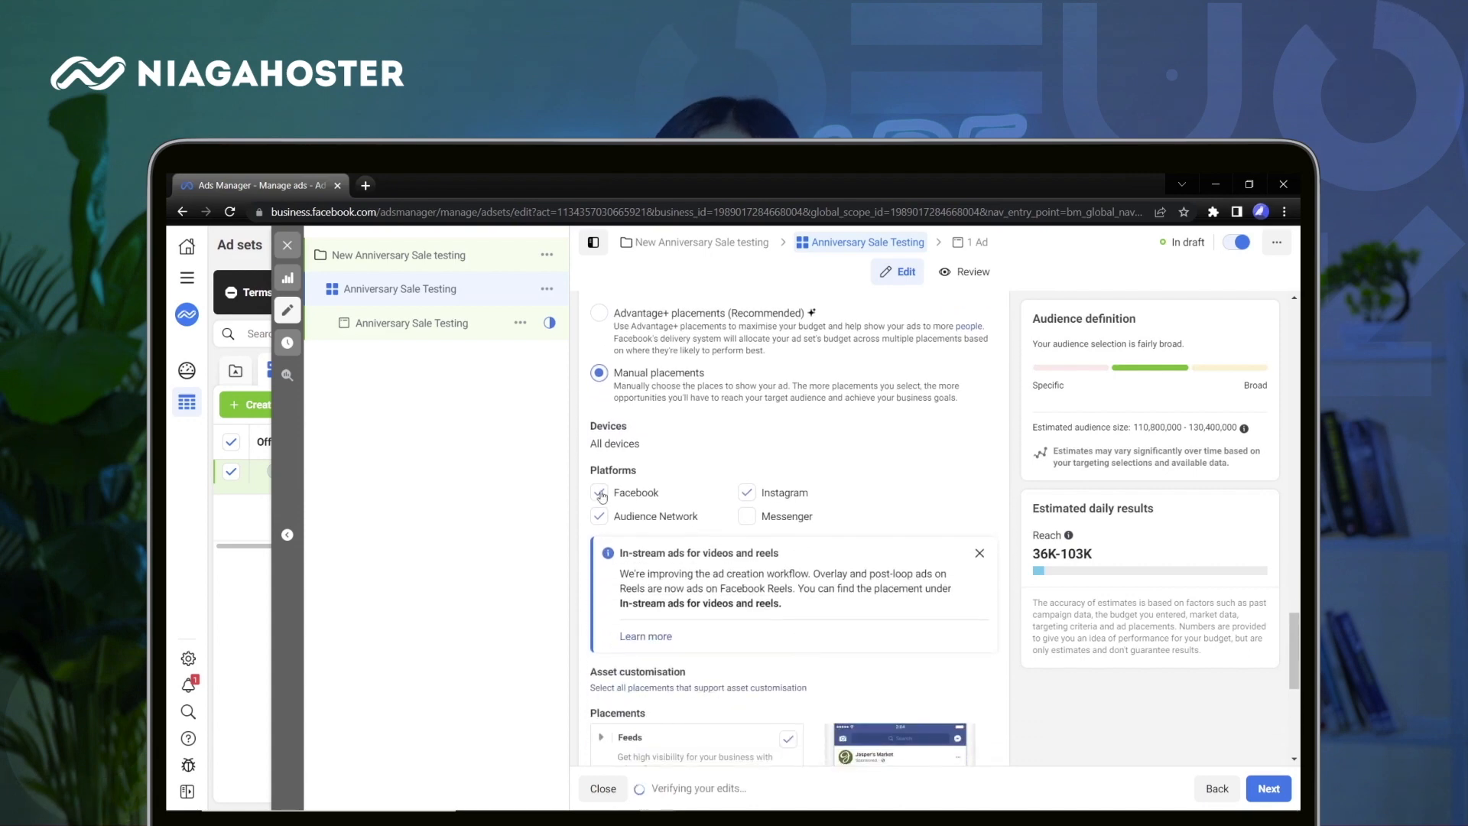
pyautogui.click(598, 492)
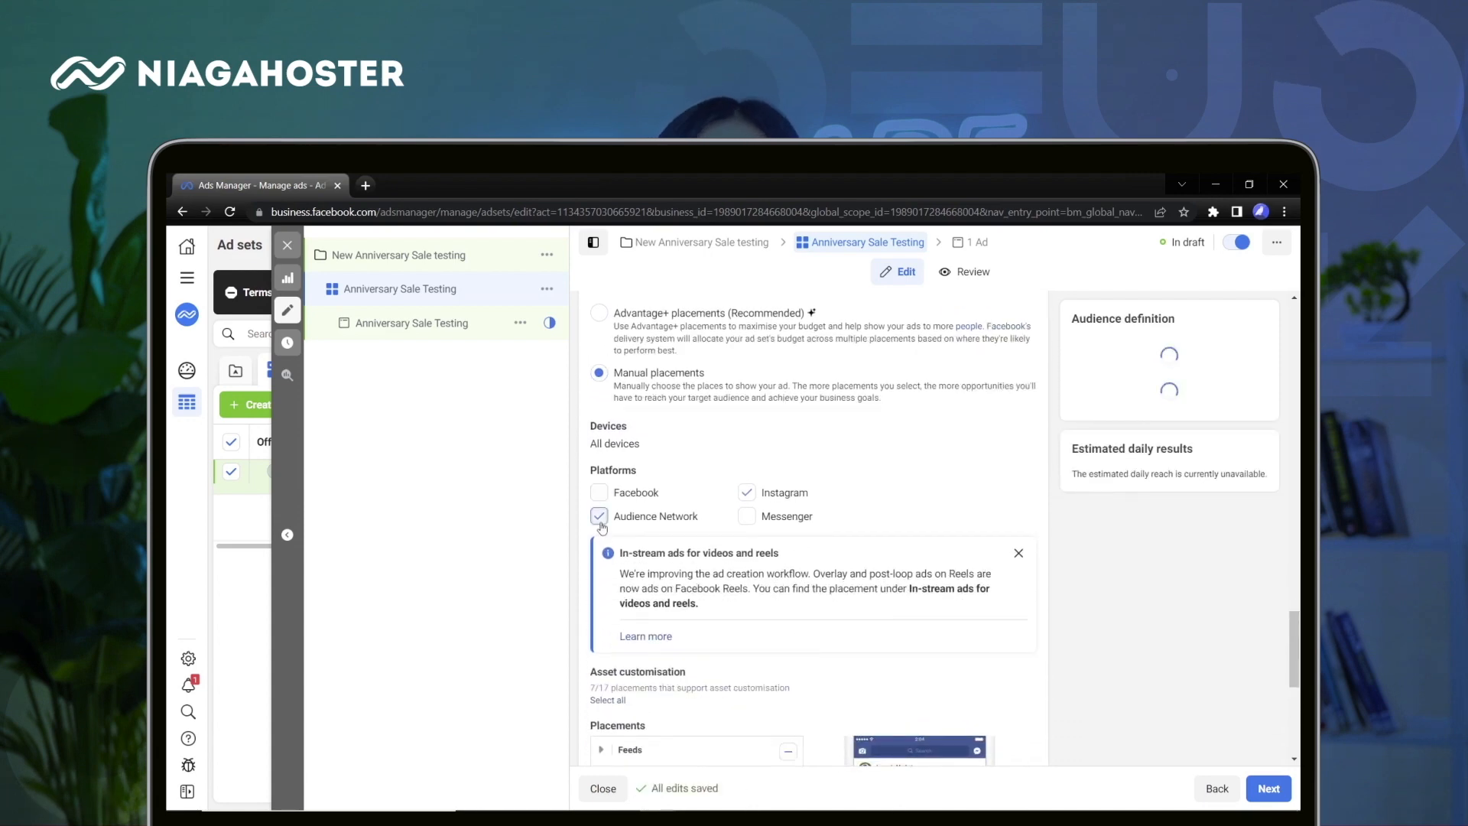
pyautogui.click(599, 516)
pyautogui.scroll(-3, 844, 574)
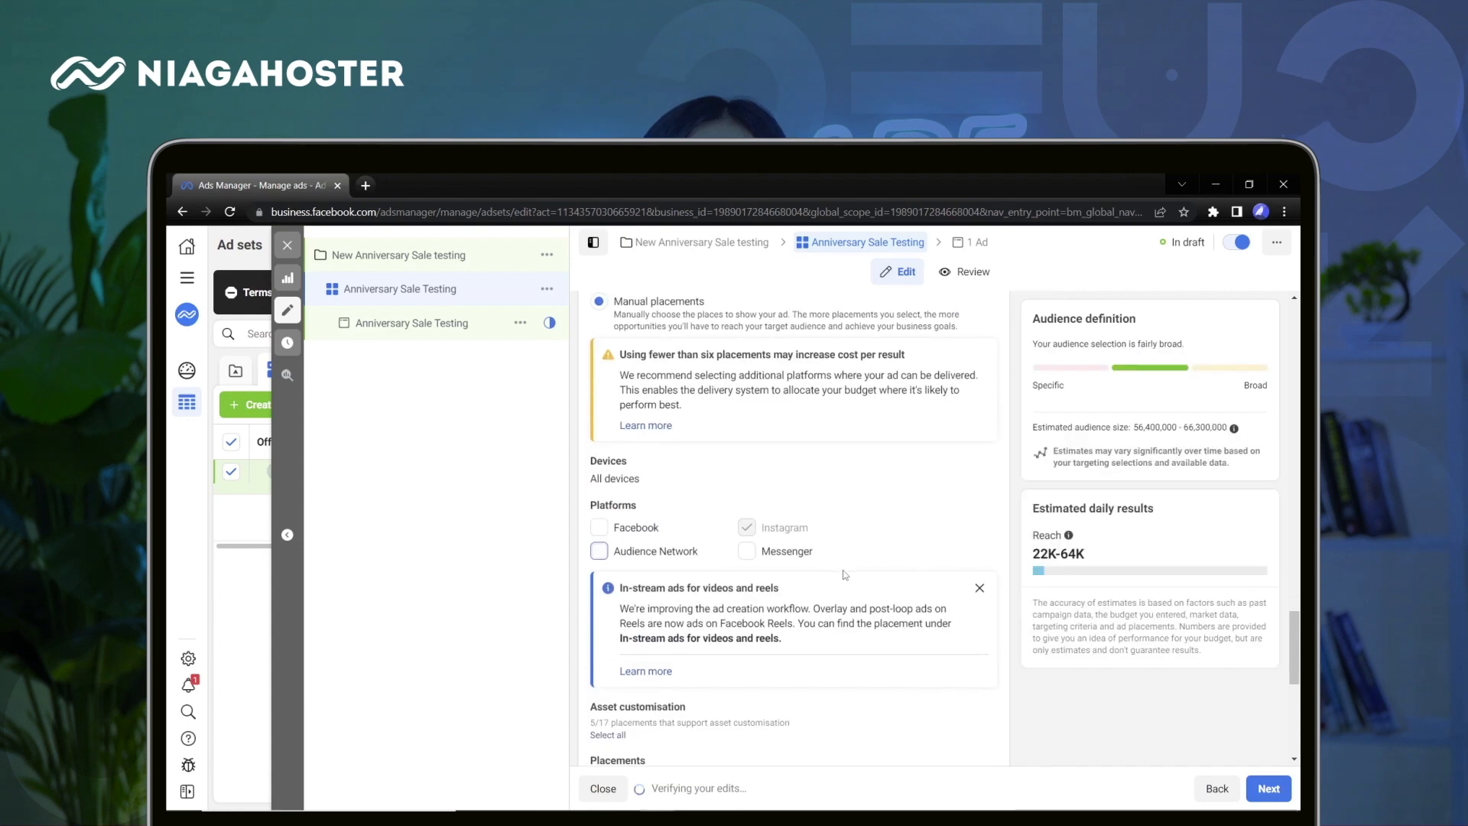
pyautogui.scroll(-3, 844, 574)
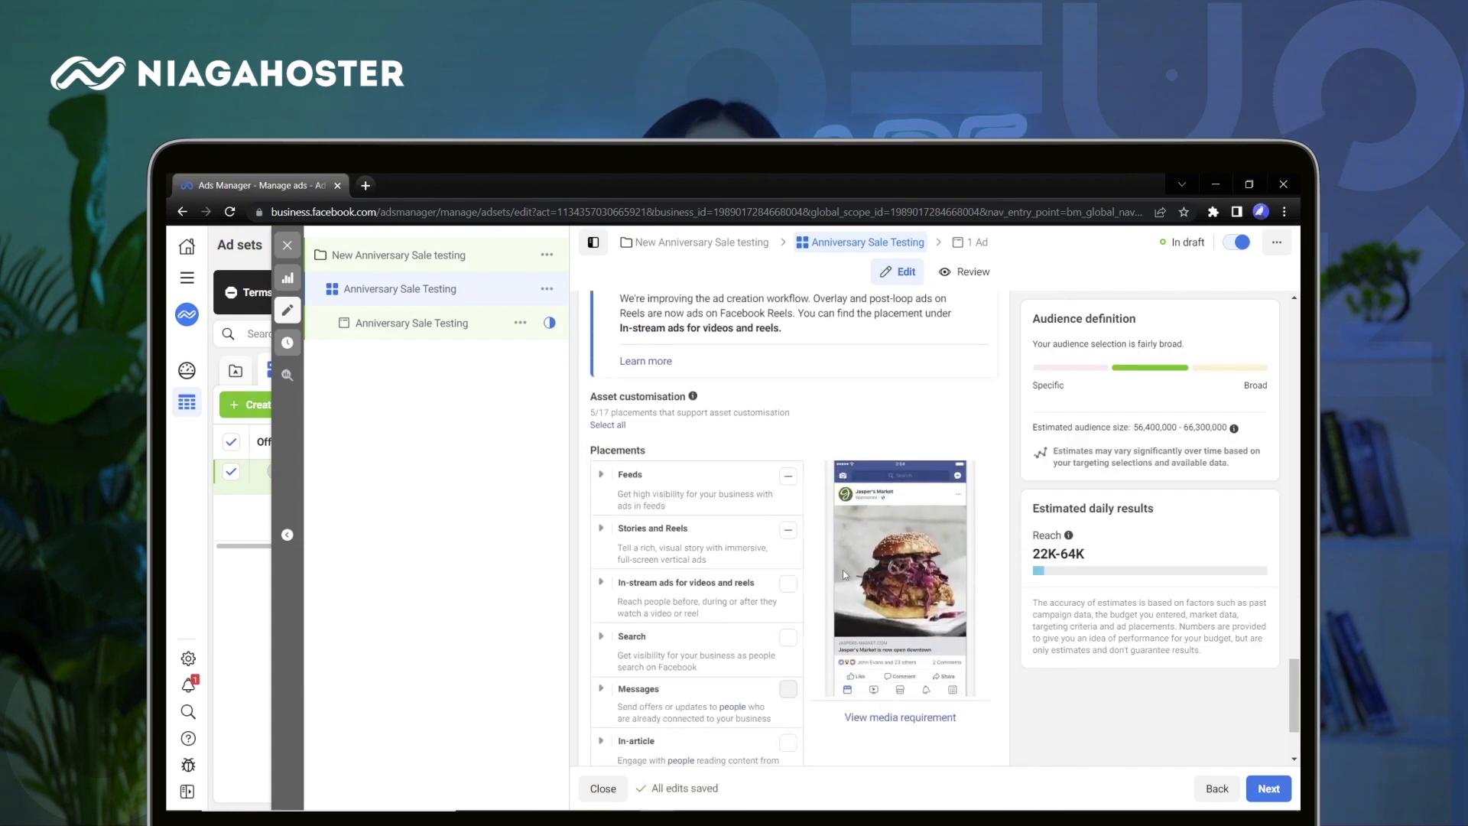
pyautogui.scroll(-1, 843, 574)
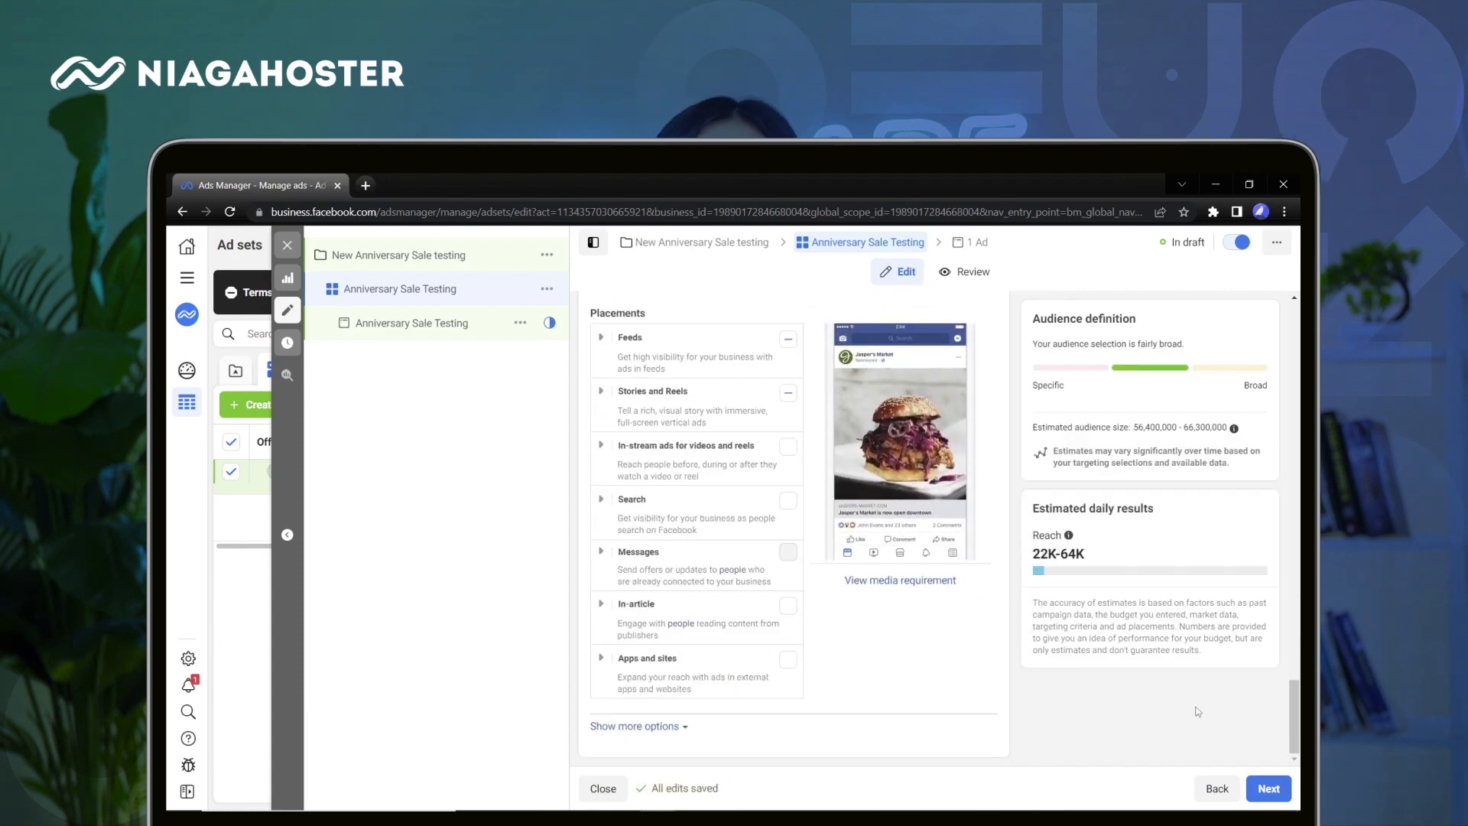
# - Continue to the ad level and name the ad "Anniversary Sale Testing"
pyautogui.click(1281, 791)
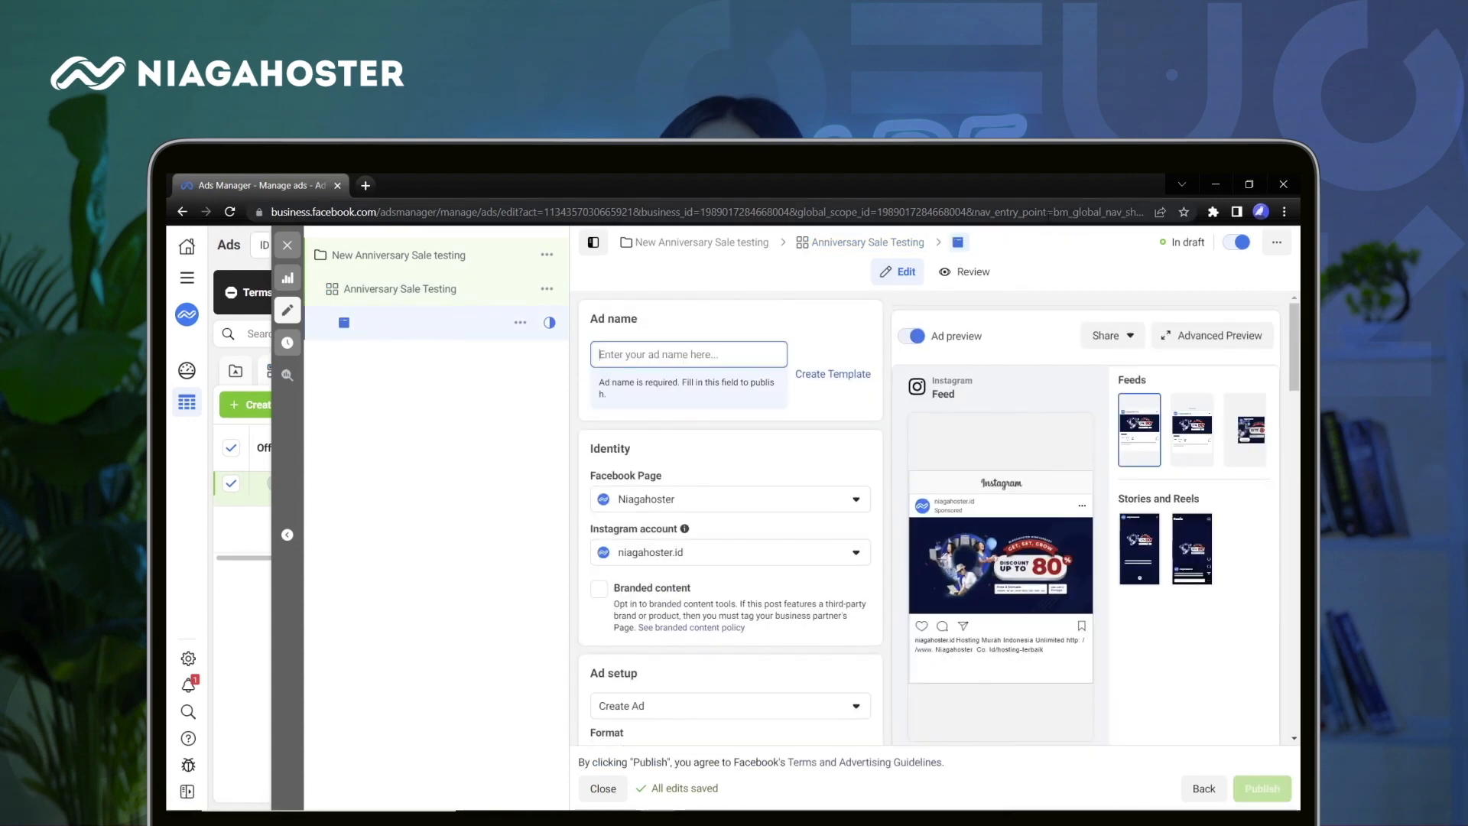
pyautogui.write('Anniversary')
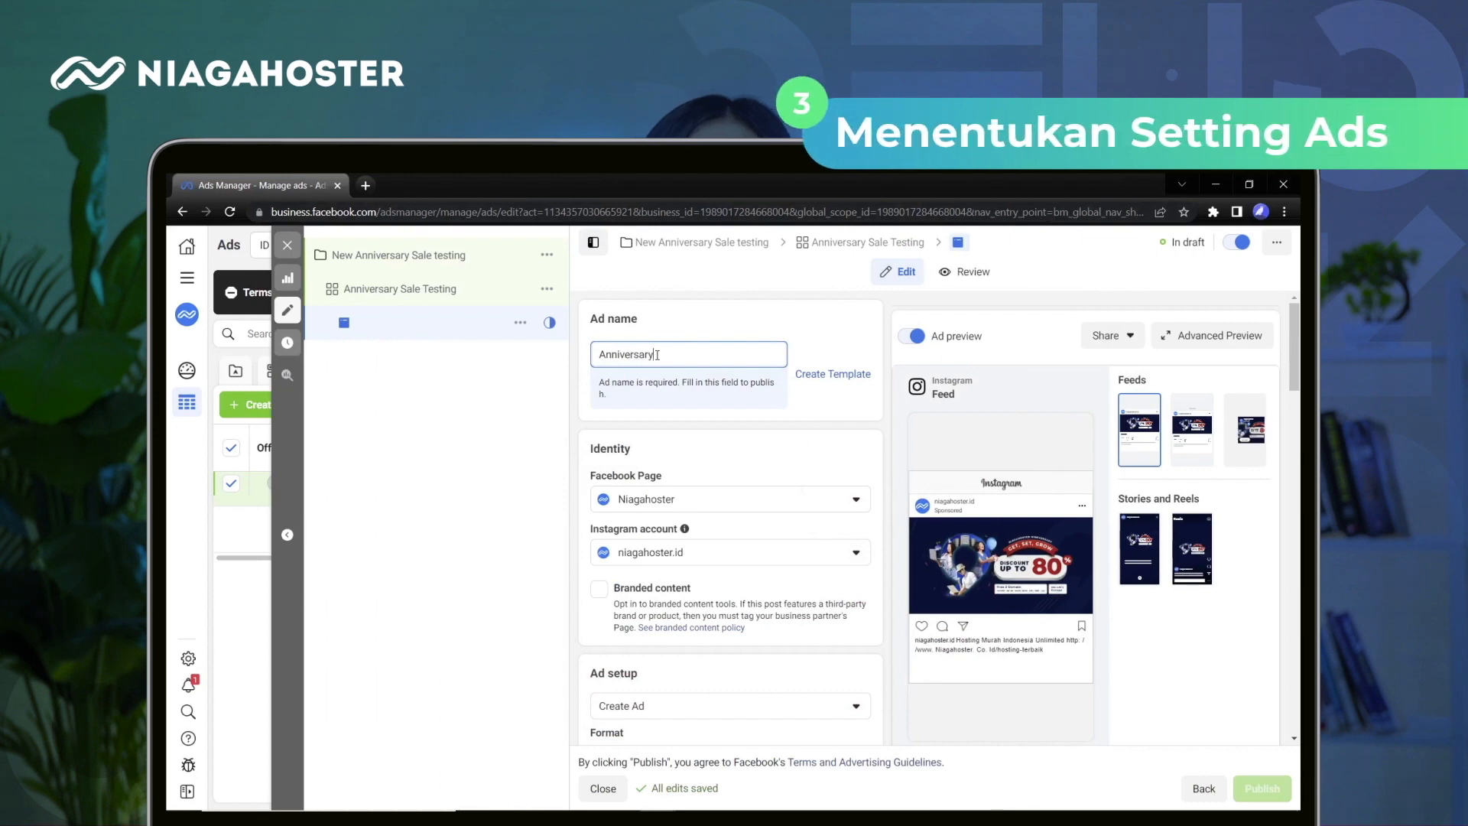
pyautogui.write(' Sale Testing')
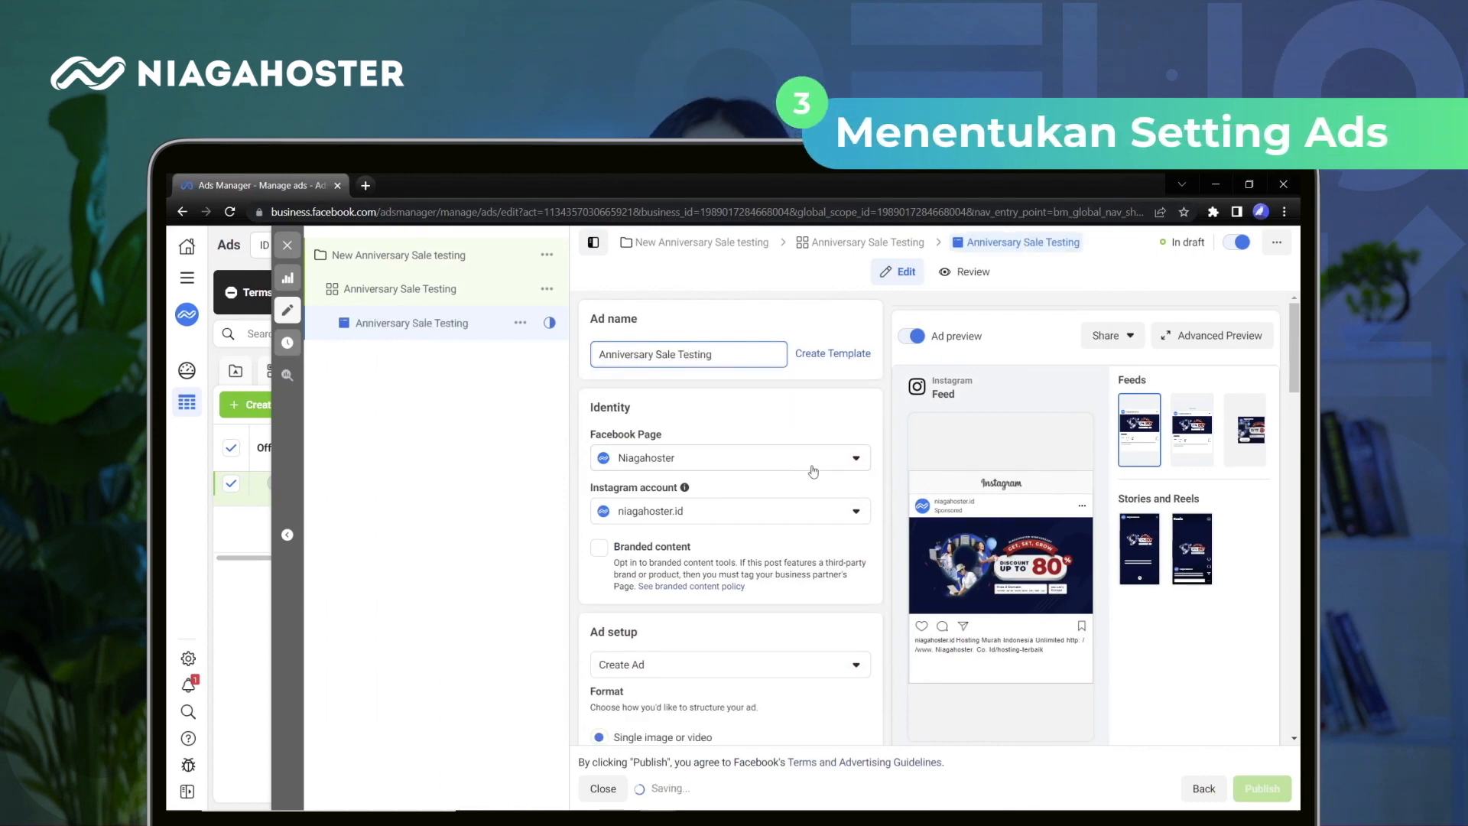
# - Check the Facebook Page and Instagram account assigned to the ad's identity, keeping niagahoster.id as the Instagram account
pyautogui.scroll(-1, 812, 471)
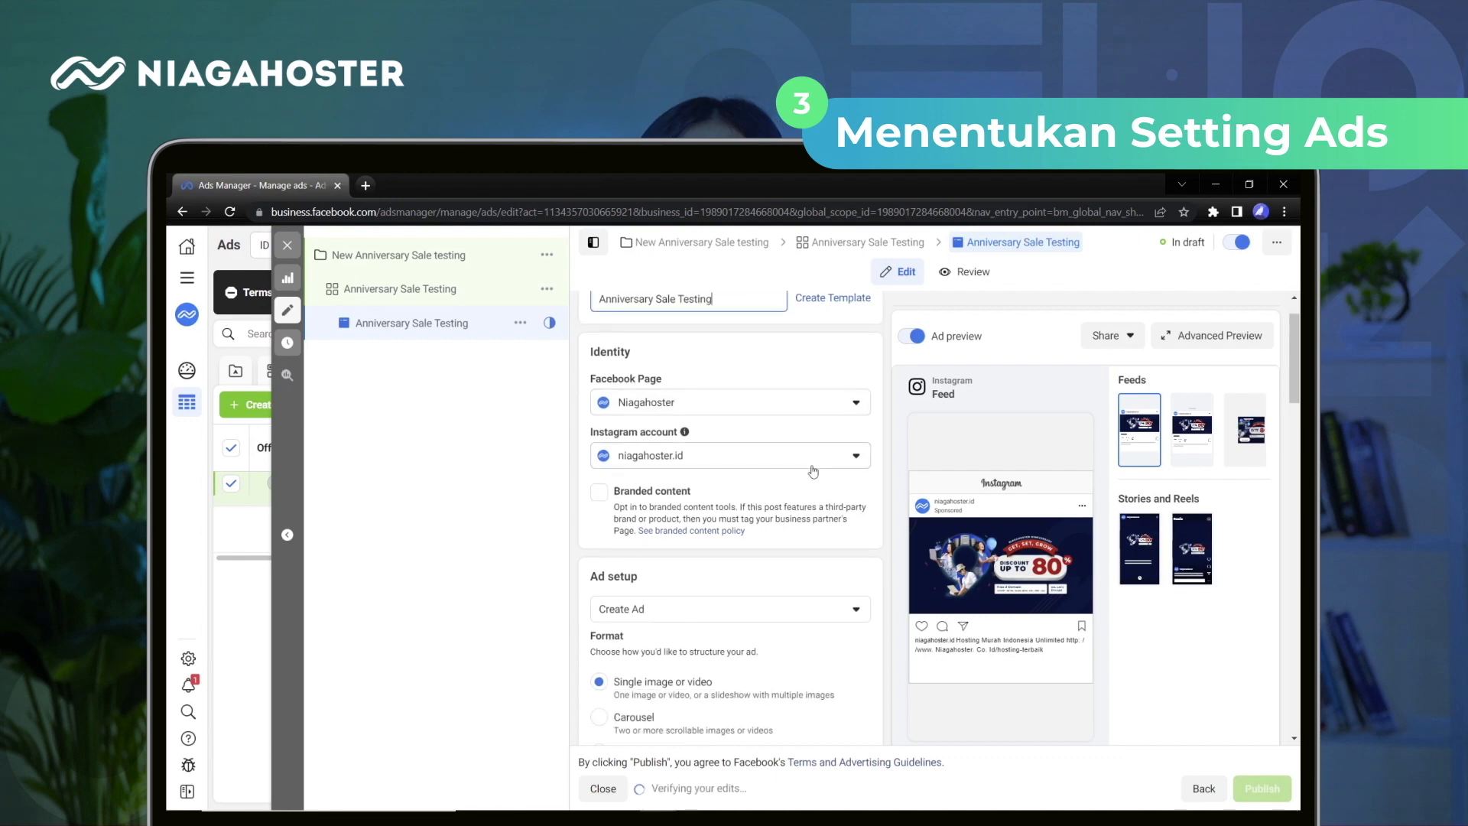
pyautogui.click(857, 410)
pyautogui.click(857, 410)
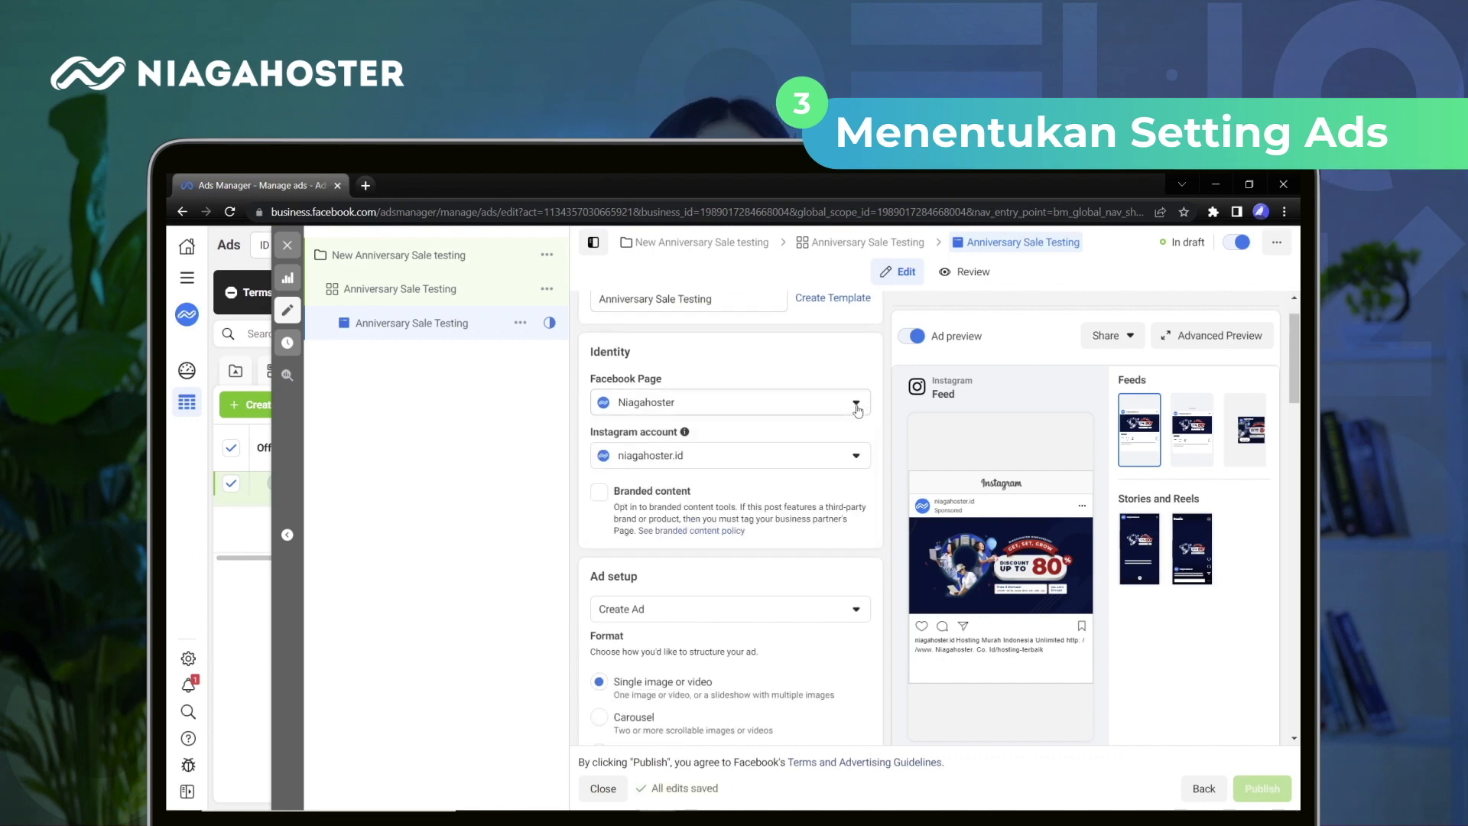
pyautogui.click(862, 455)
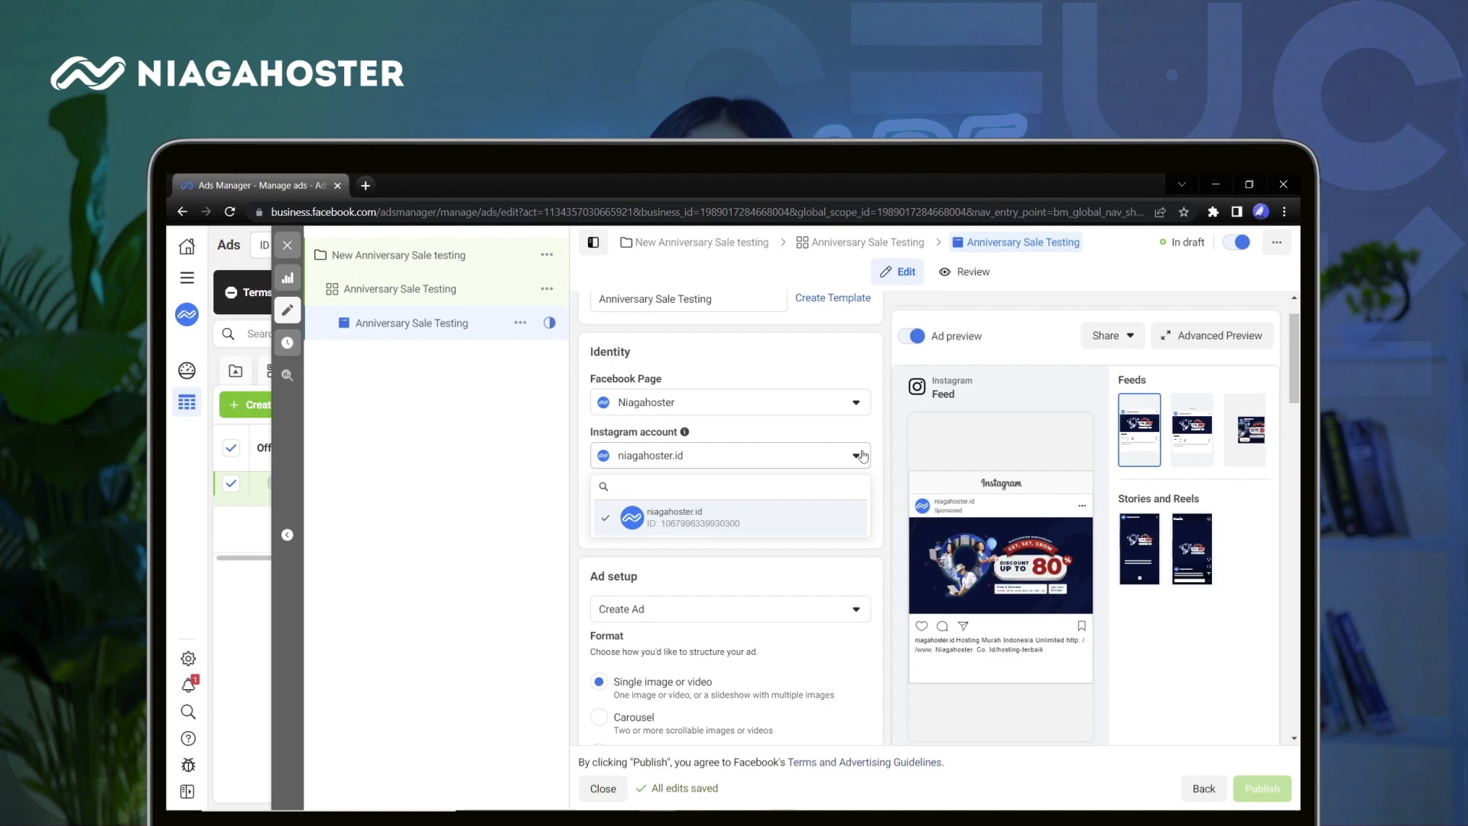
pyautogui.click(863, 455)
# - Try the Carousel and Collection ad formats and switch back to Single image or video
pyautogui.scroll(-1, 862, 456)
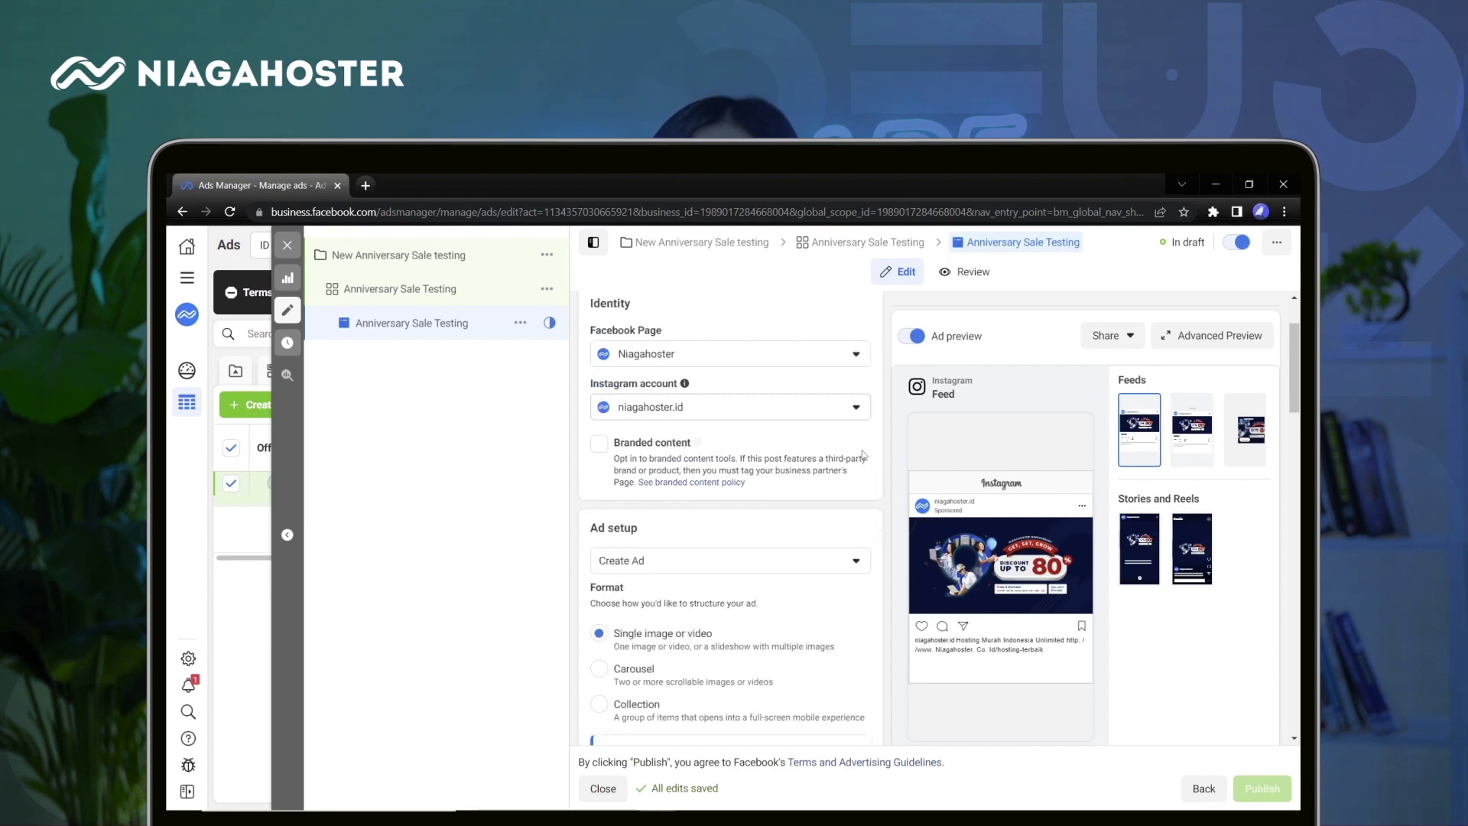
pyautogui.scroll(-3, 862, 454)
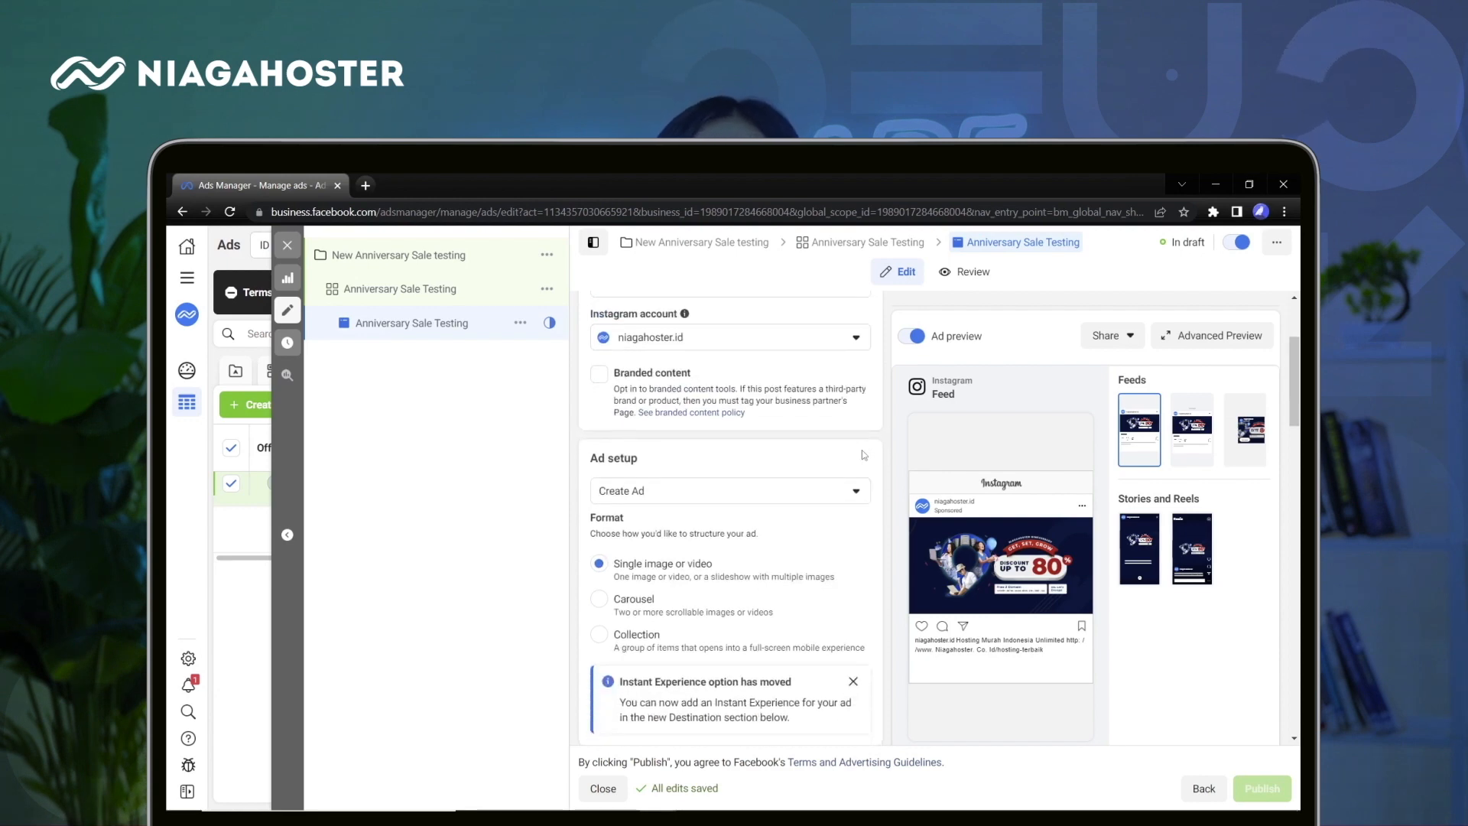
pyautogui.scroll(-1, 823, 508)
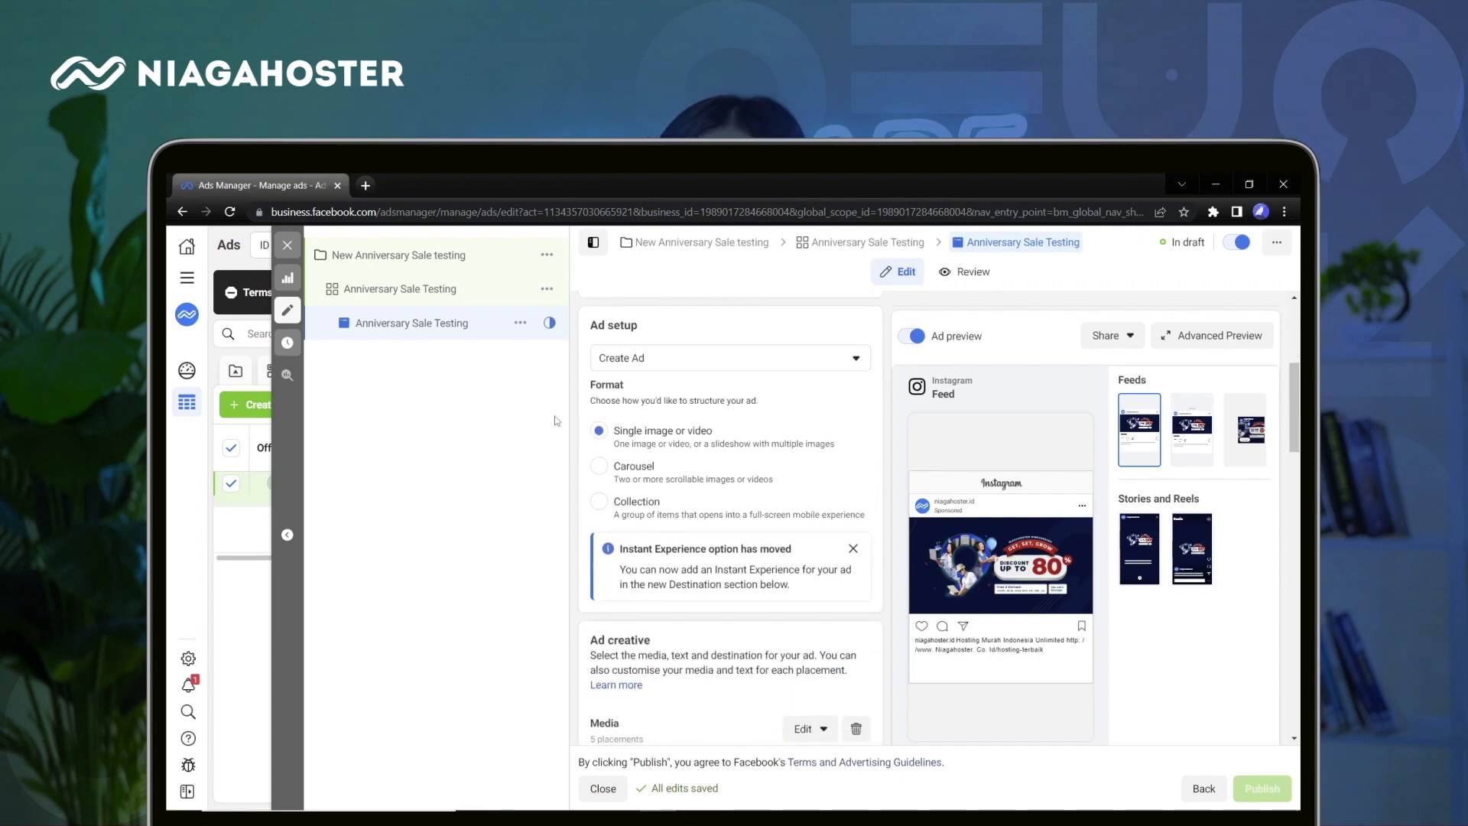
pyautogui.click(599, 466)
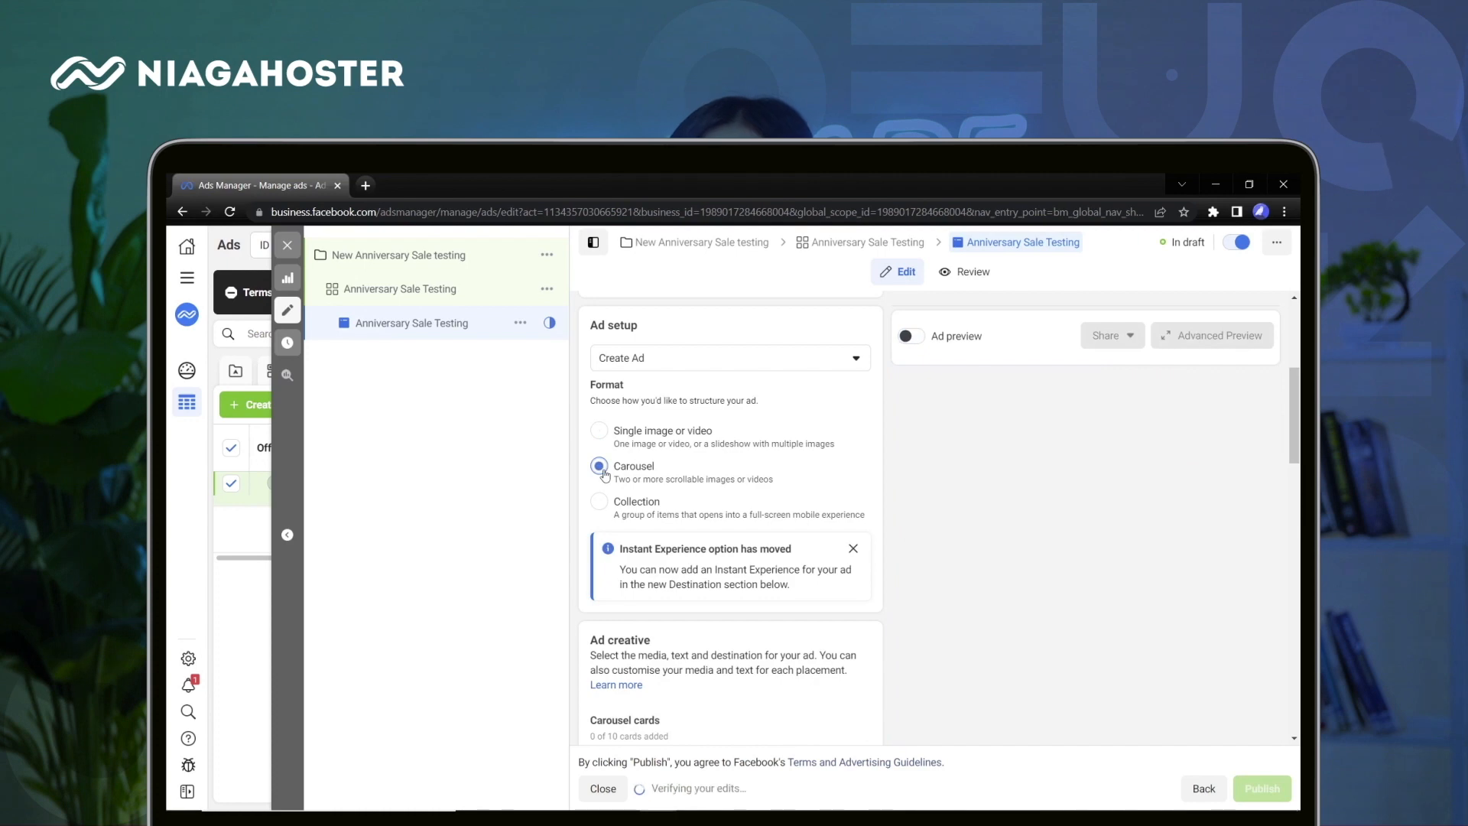
pyautogui.click(601, 504)
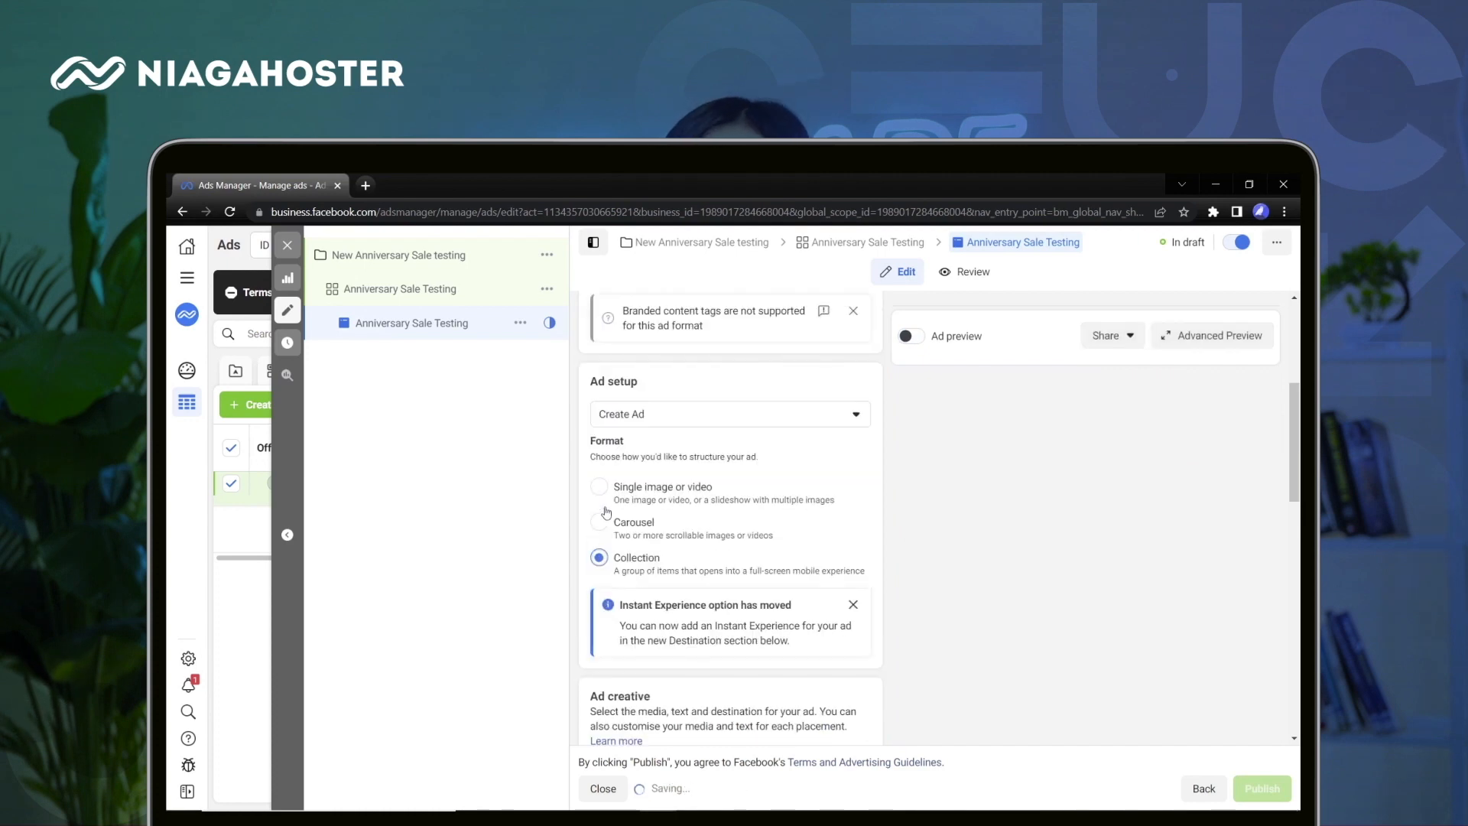
pyautogui.click(609, 491)
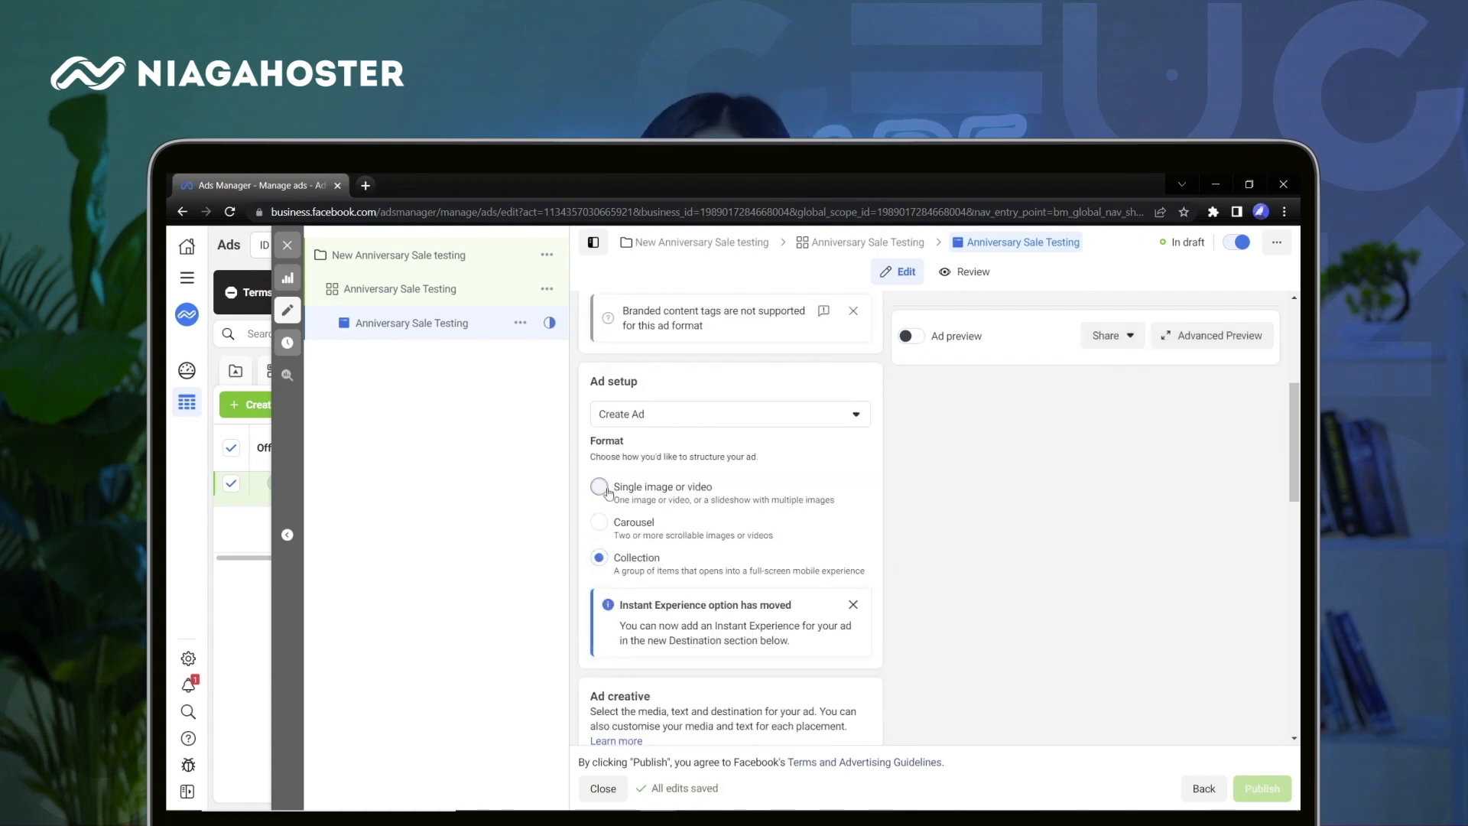
# - Expand the Feeds and the Stories and Reels media groups to inspect the placements in the ad creative
pyautogui.scroll(-3, 855, 569)
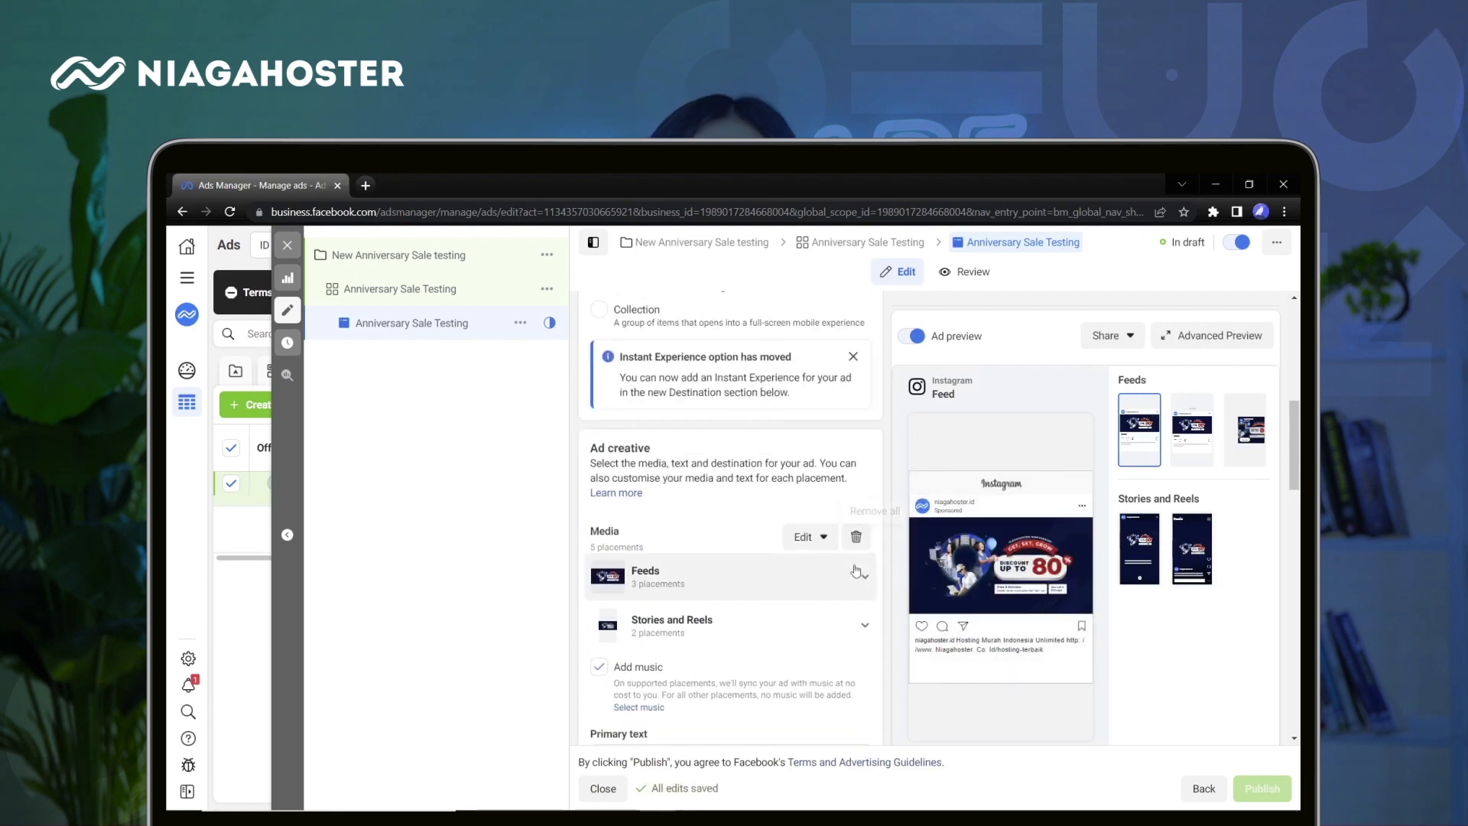
pyautogui.click(841, 473)
pyautogui.scroll(-1, 770, 591)
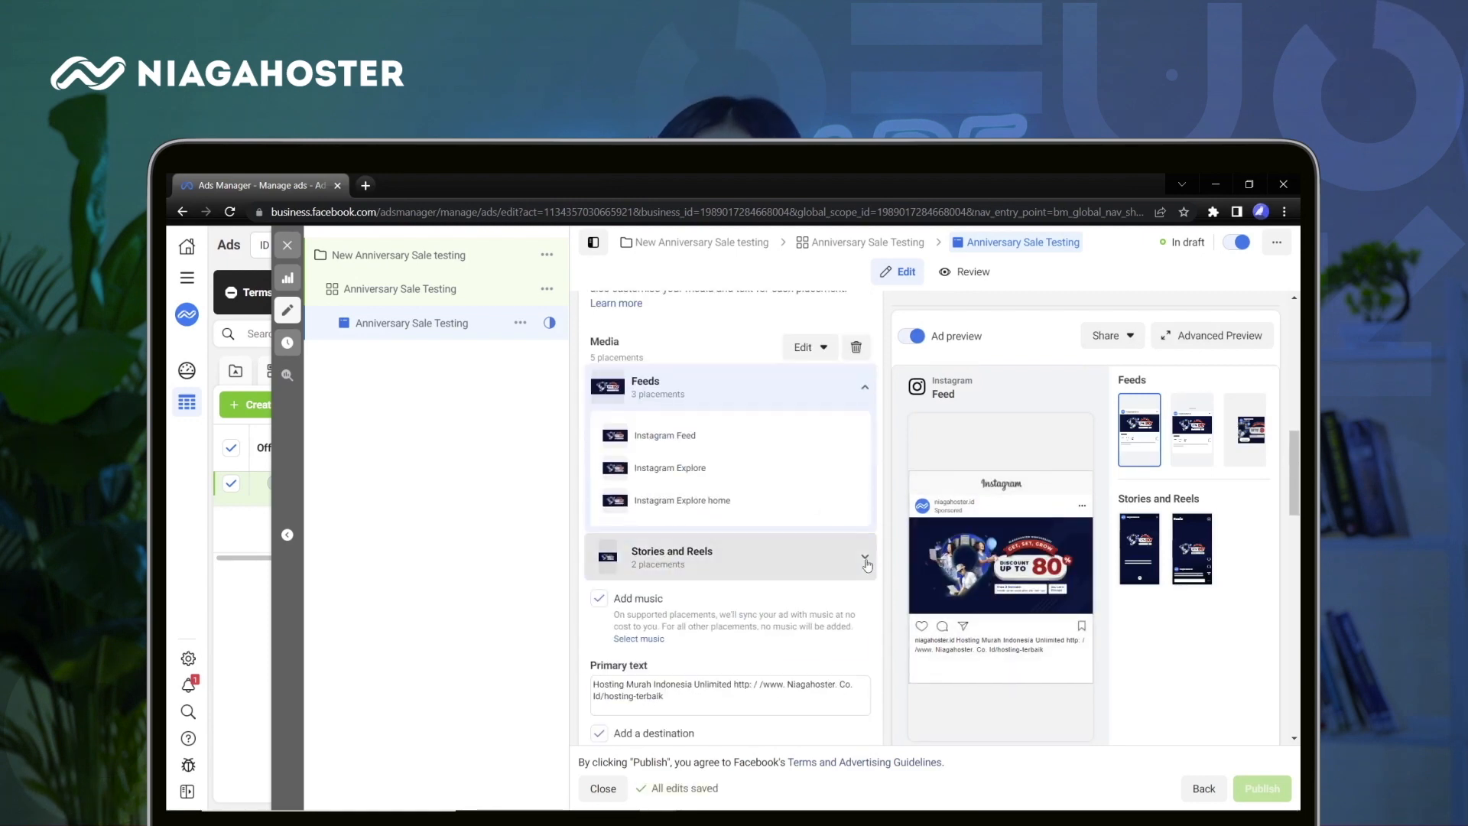
pyautogui.click(865, 558)
pyautogui.scroll(-3, 806, 614)
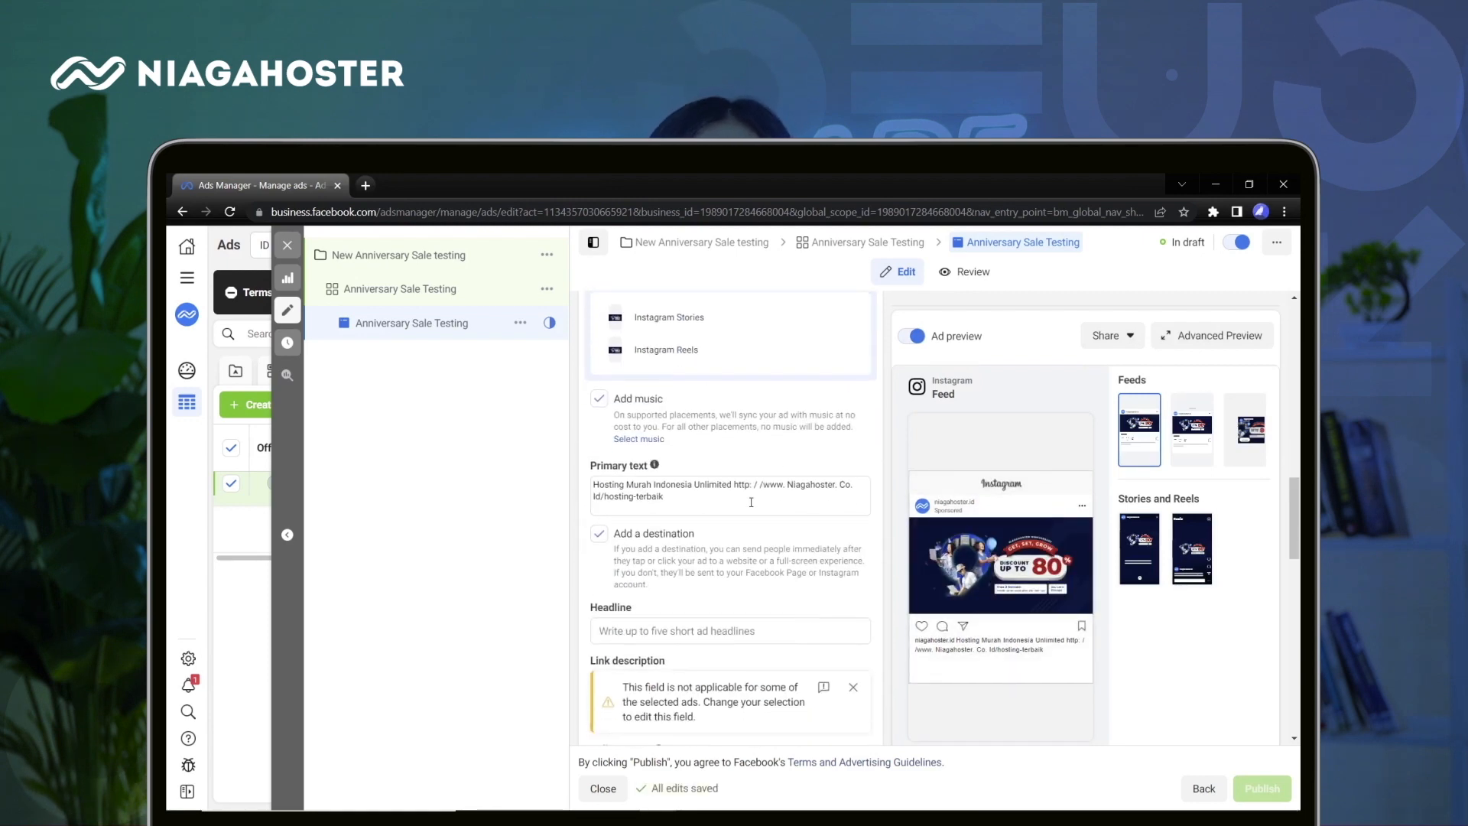
# - Enter "Anniversary Sale" as the ad's headline and set the call to action to Order Now
pyautogui.click(735, 487)
pyautogui.scroll(-2, 809, 617)
pyautogui.scroll(-2, 809, 617)
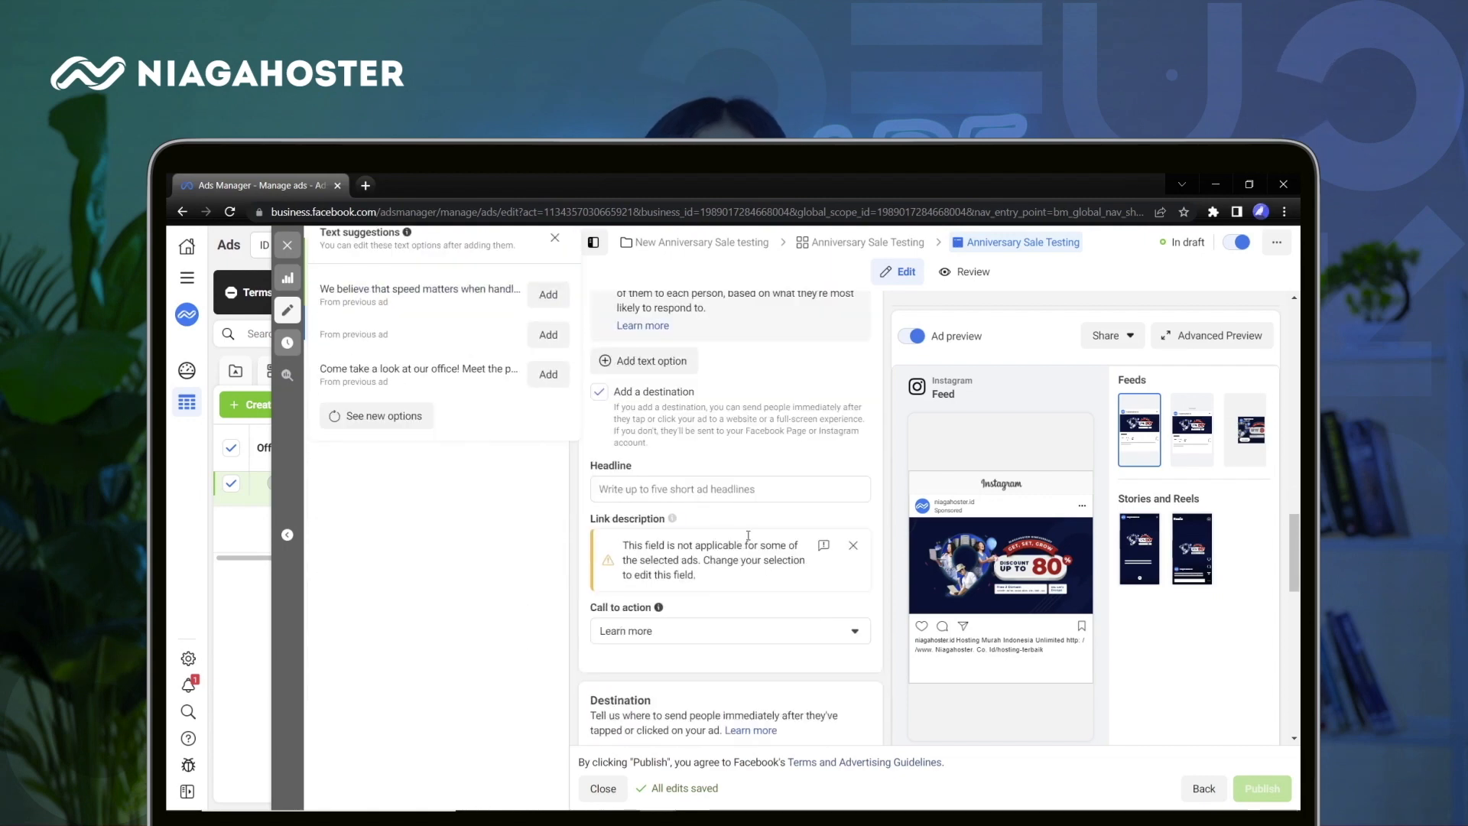
pyautogui.click(713, 489)
pyautogui.write('Anniversary Sale')
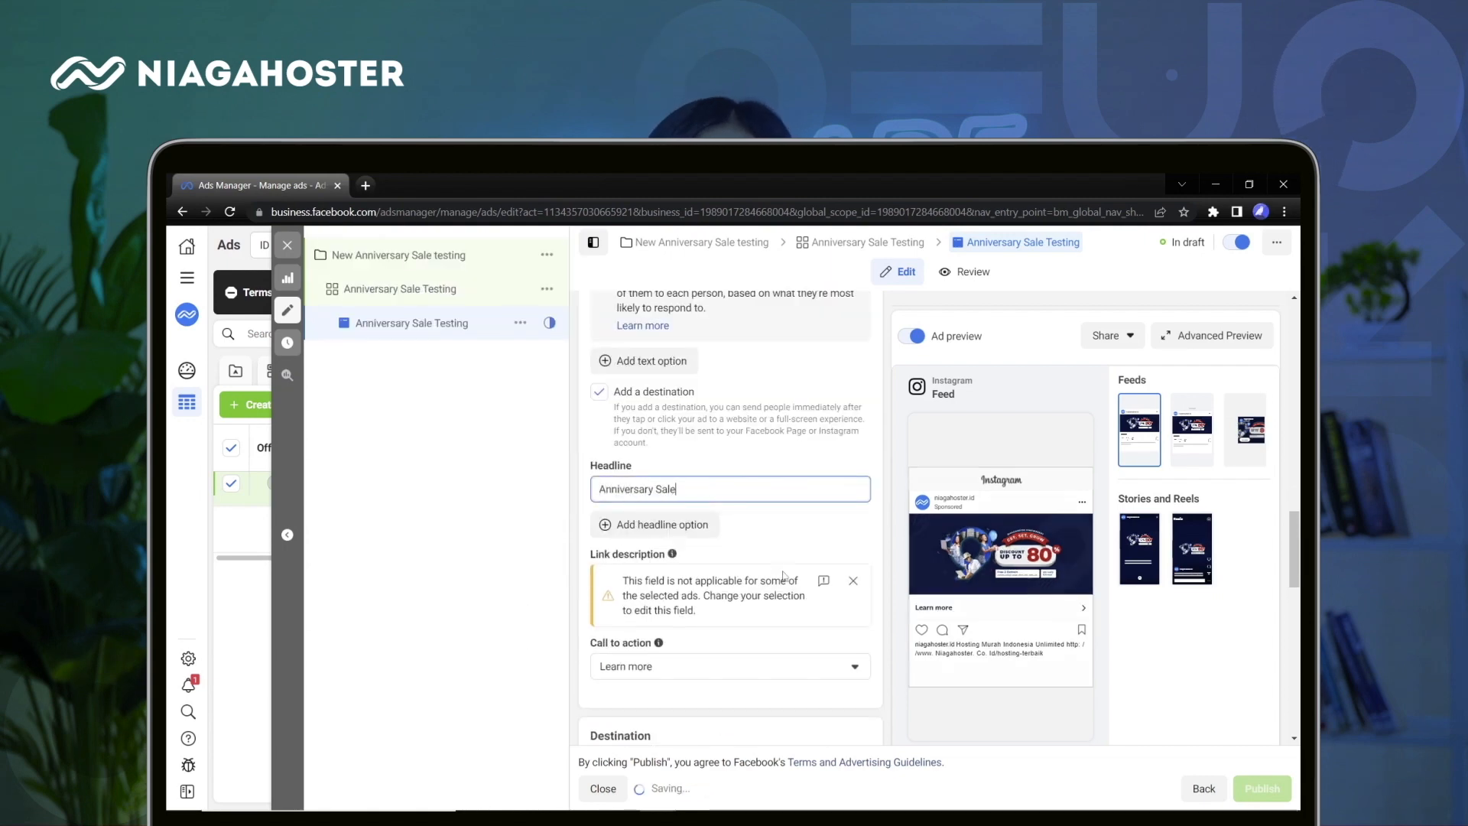
pyautogui.scroll(-2, 712, 491)
pyautogui.click(795, 514)
pyautogui.click(798, 633)
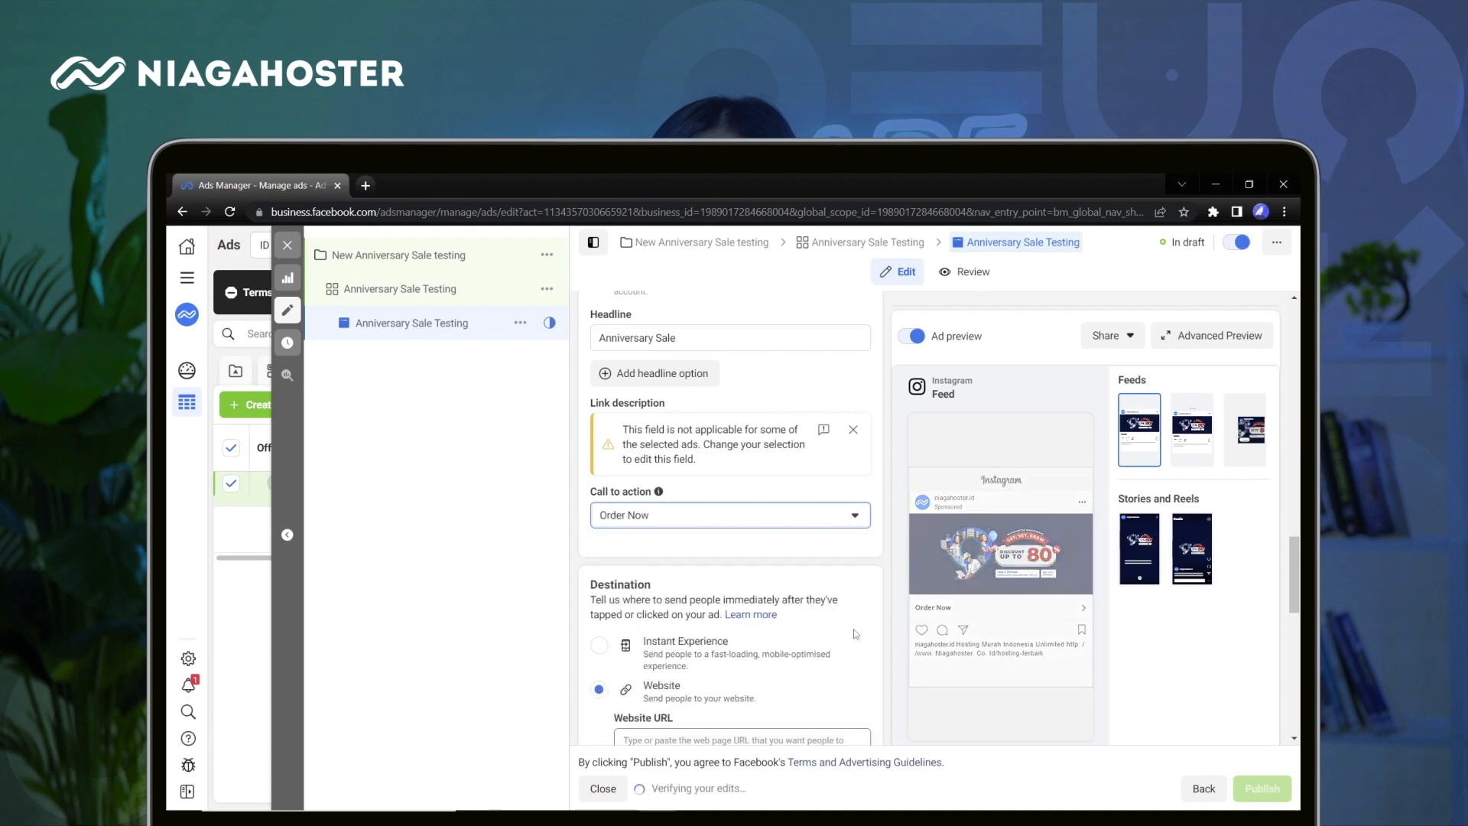
# - Review the ad's destination, languages and tracking settings, highlighting the data set under Website events
pyautogui.scroll(-4, 840, 631)
pyautogui.scroll(-3, 854, 629)
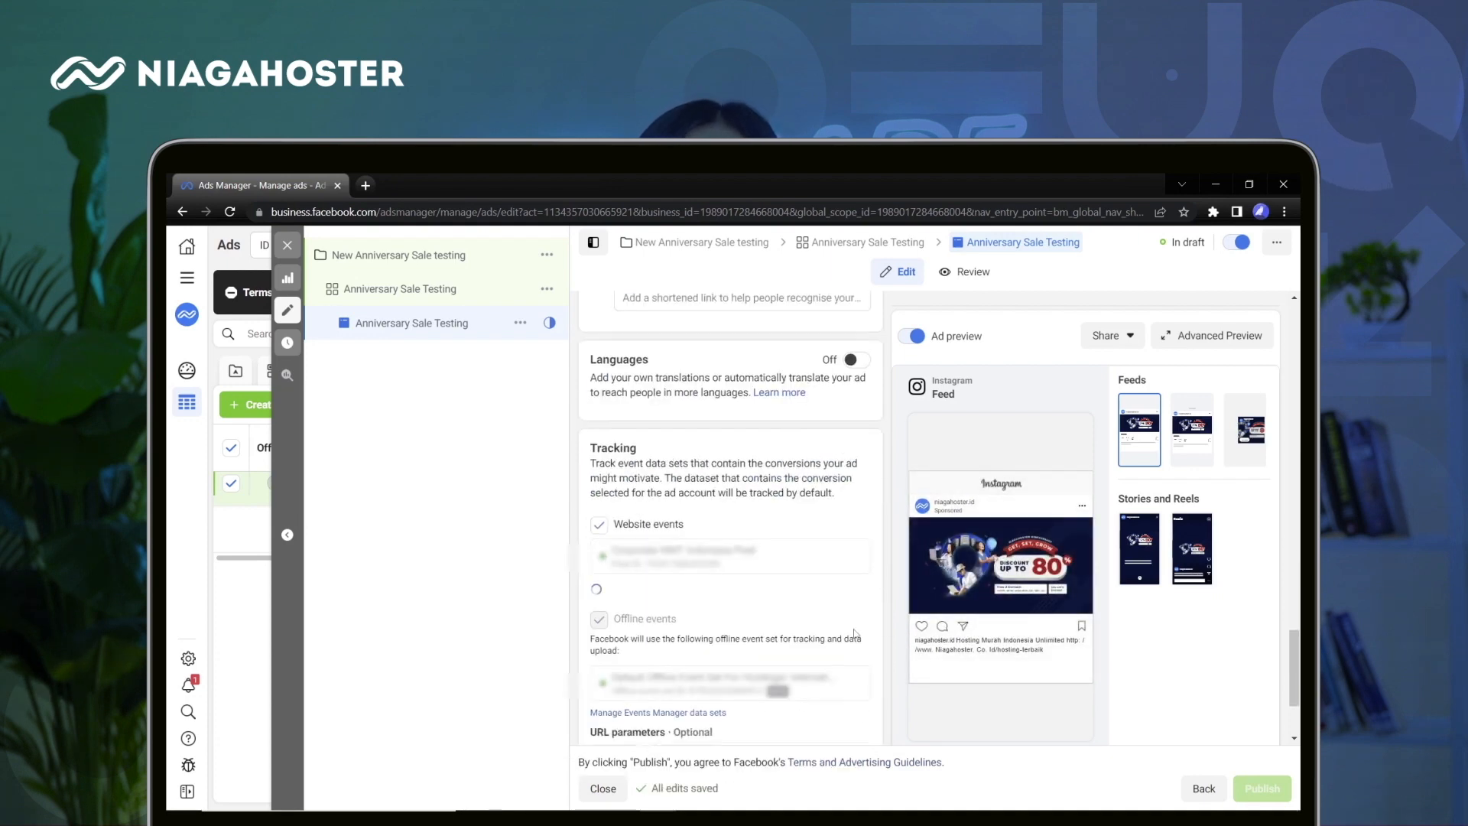
pyautogui.scroll(-2, 682, 524)
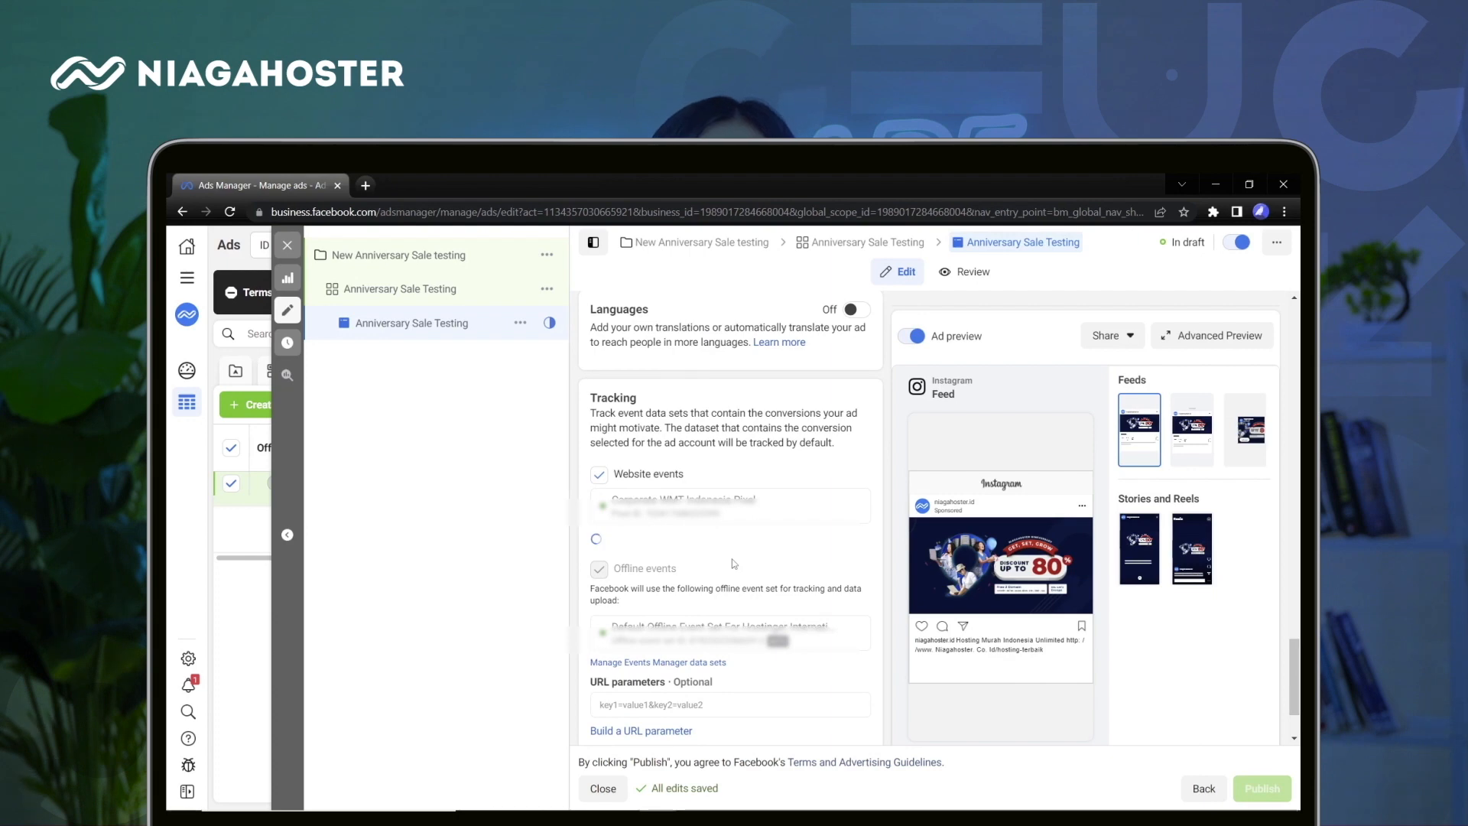
pyautogui.moveTo(678, 509); pyautogui.dragTo(612, 499)
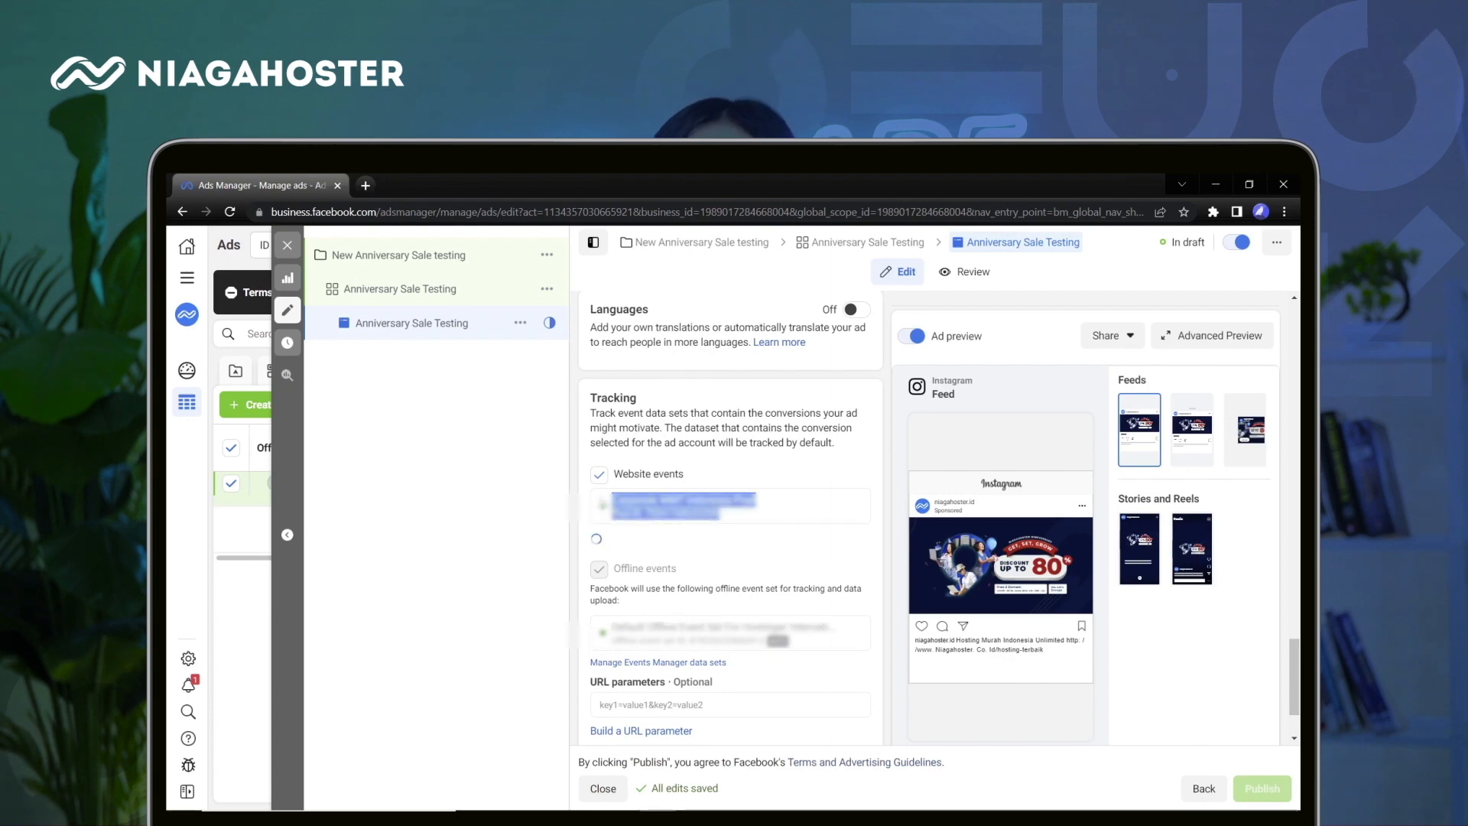
pyautogui.scroll(-2, 832, 616)
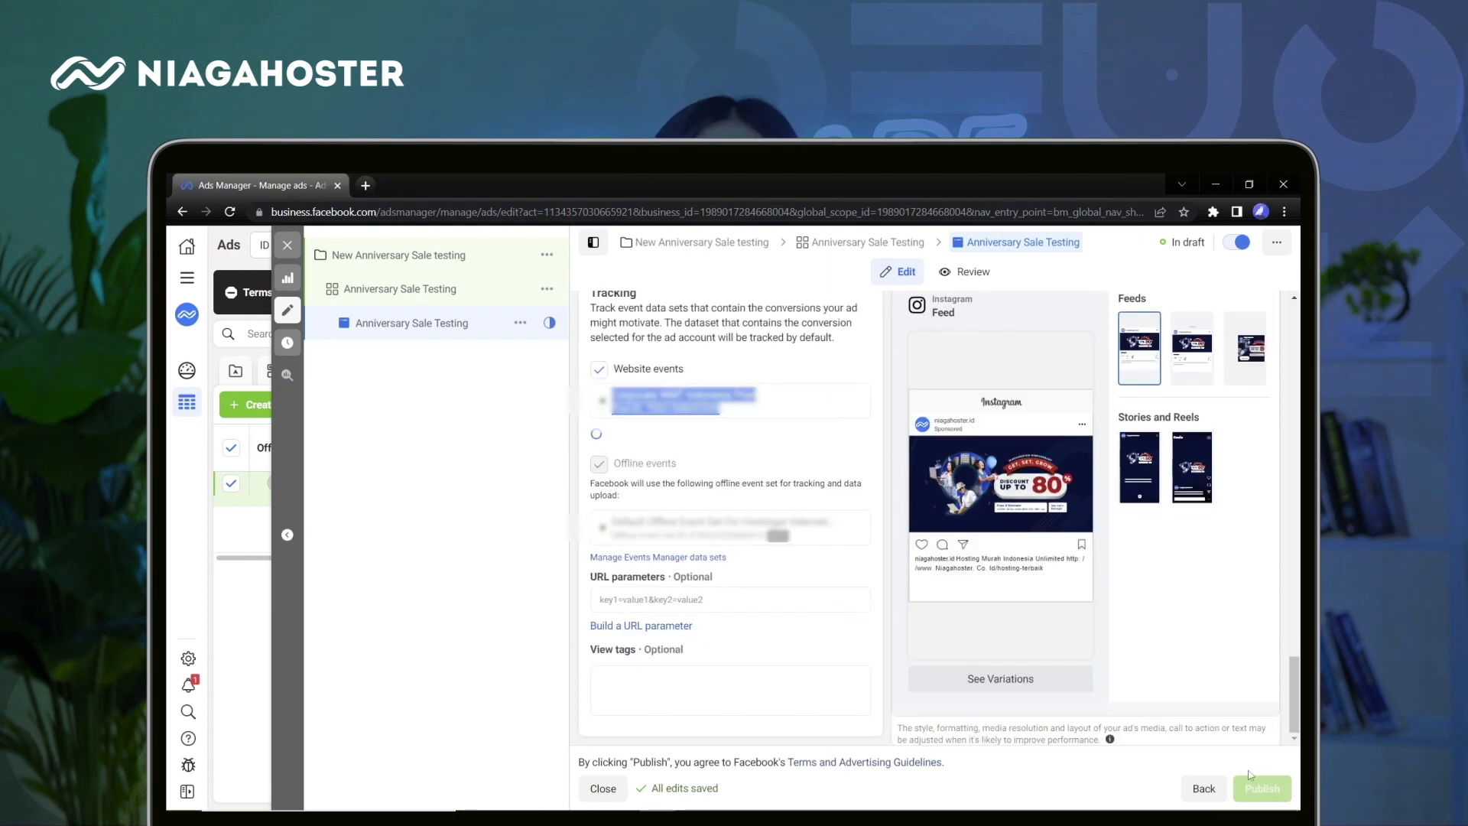